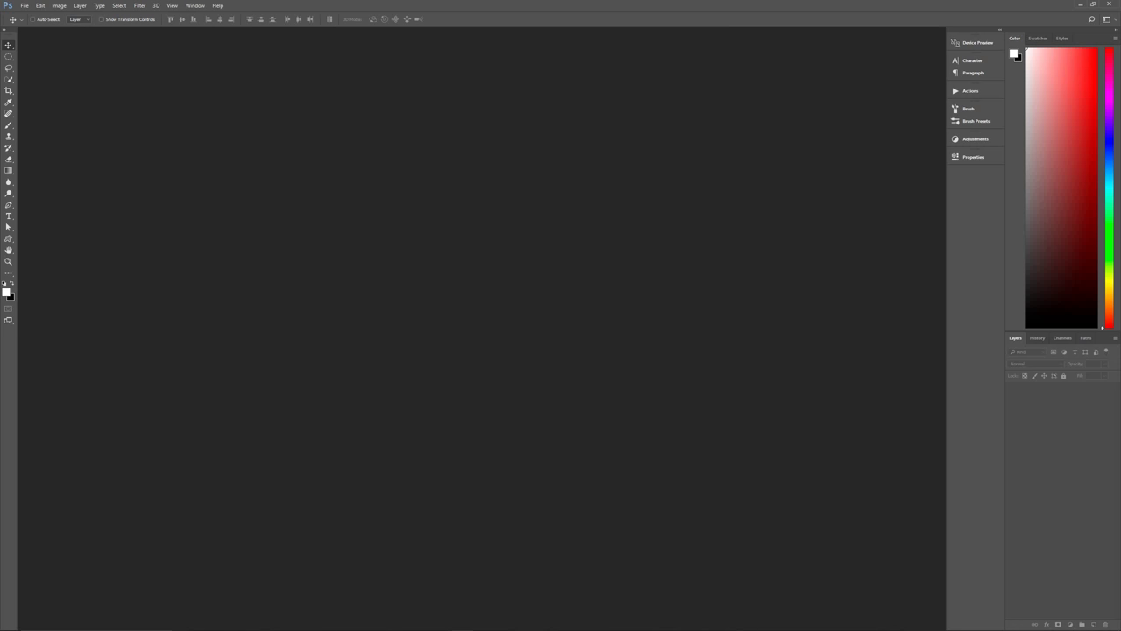
- Open Winter Girl.jpg as an image through Camera Raw without adjusting it
{"action": "left_click_drag", "start_coordinate": [277, 237], "coordinate": [706, 213]}
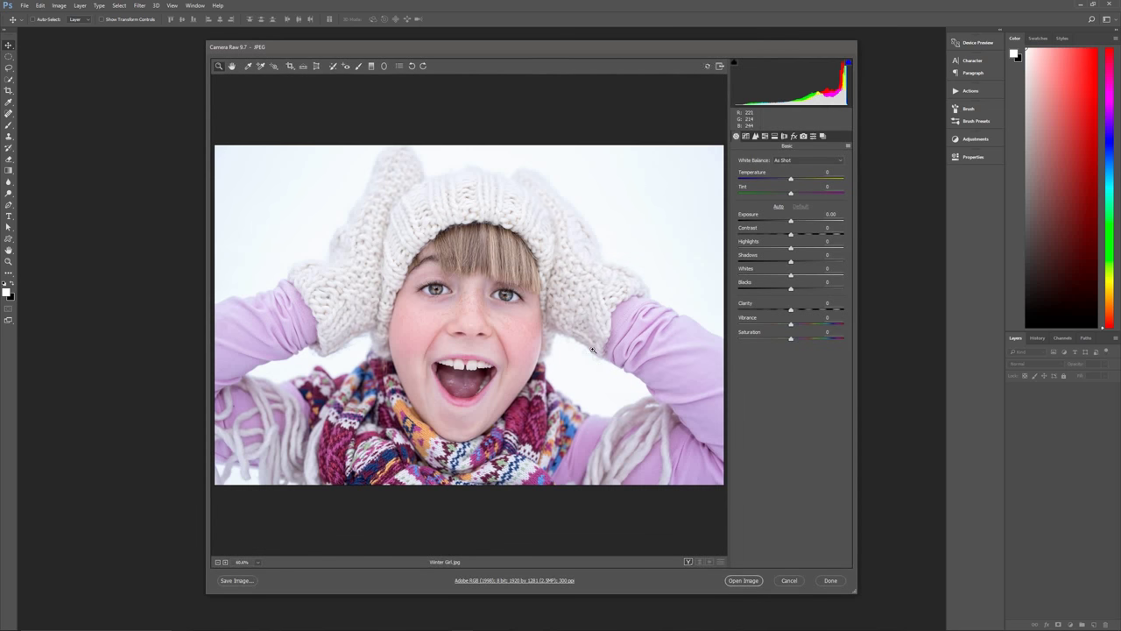
{"action": "left_click", "coordinate": [745, 581]}
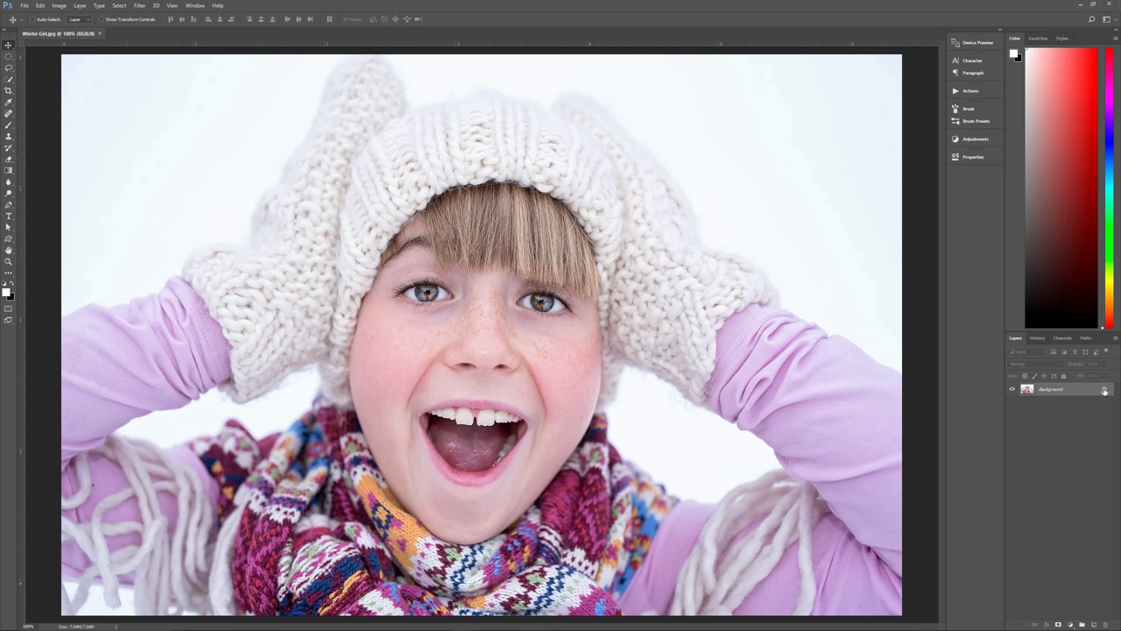
- Unlock the Background layer and convert it to a smart object
{"action": "left_click", "coordinate": [1105, 391]}
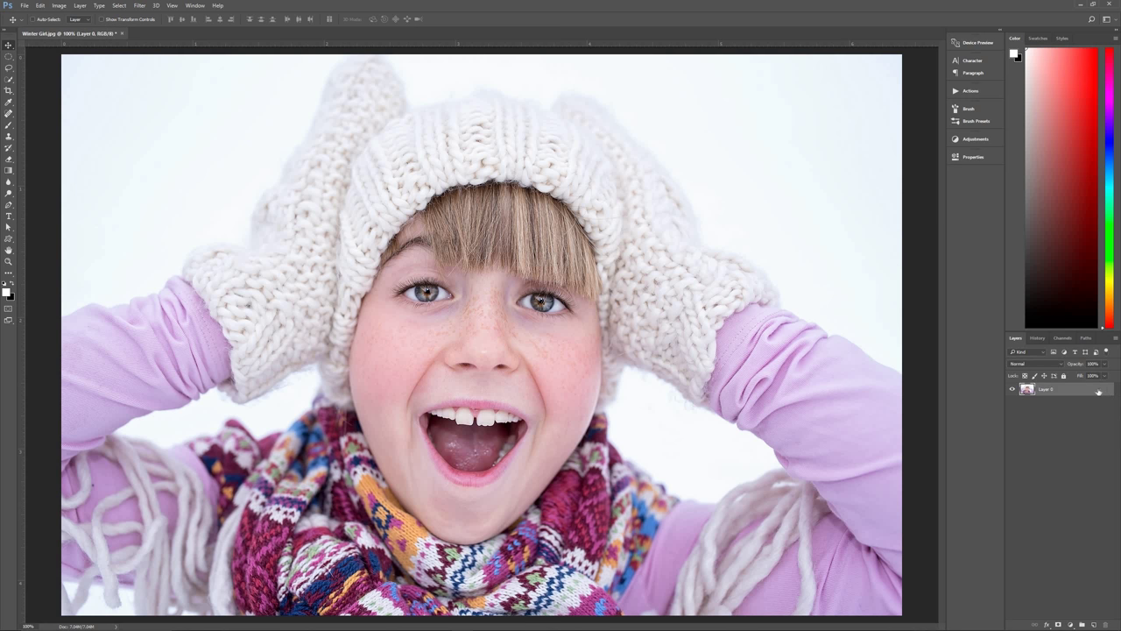
{"action": "right_click", "coordinate": [1048, 388]}
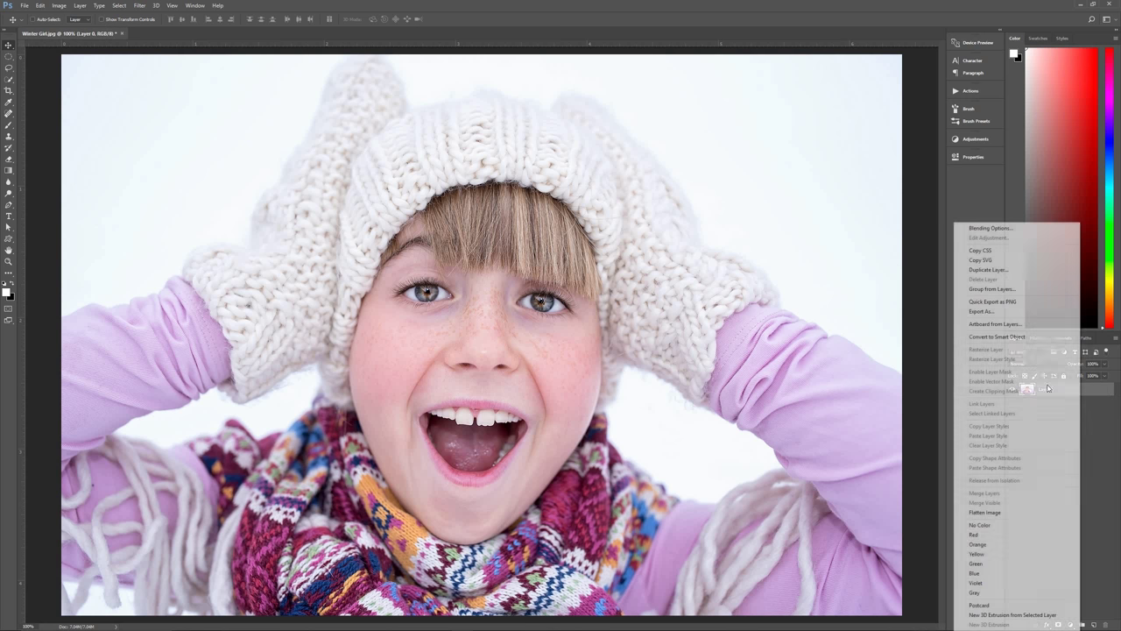
{"action": "left_click", "coordinate": [1014, 337]}
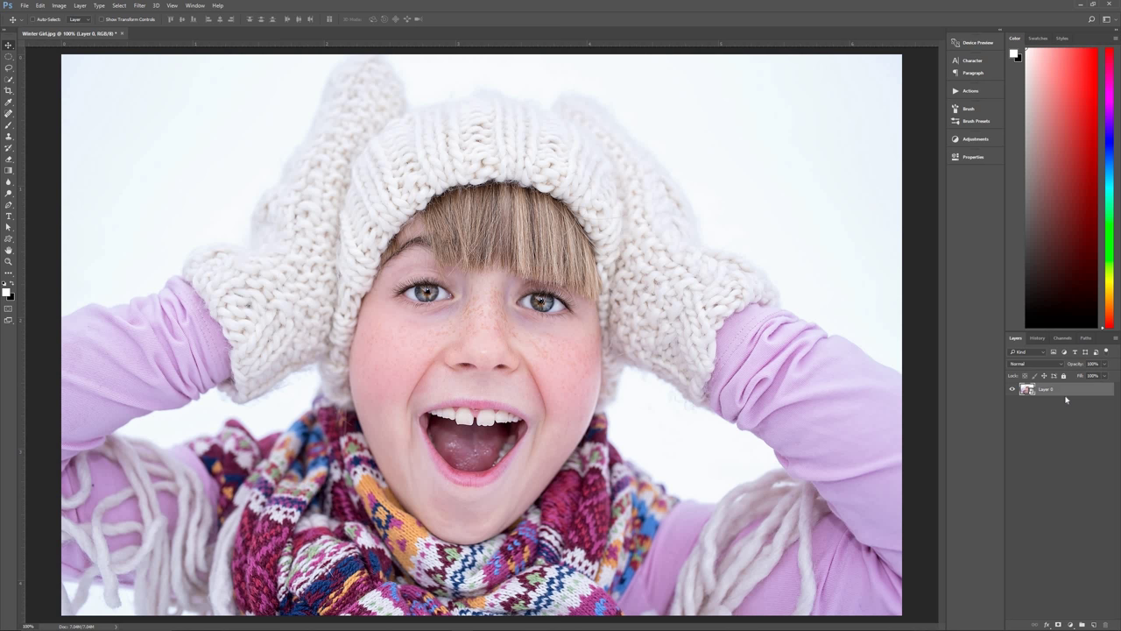
- Duplicate the photo layer, naming the upper copy "Lines" and the lower layer "Comic Effect"
{"action": "key", "text": "ctrl+j"}
{"action": "double_click", "coordinate": [1052, 390]}
{"action": "type", "text": "Lines"}
{"action": "left_click", "coordinate": [1043, 402]}
{"action": "double_click", "coordinate": [1043, 402]}
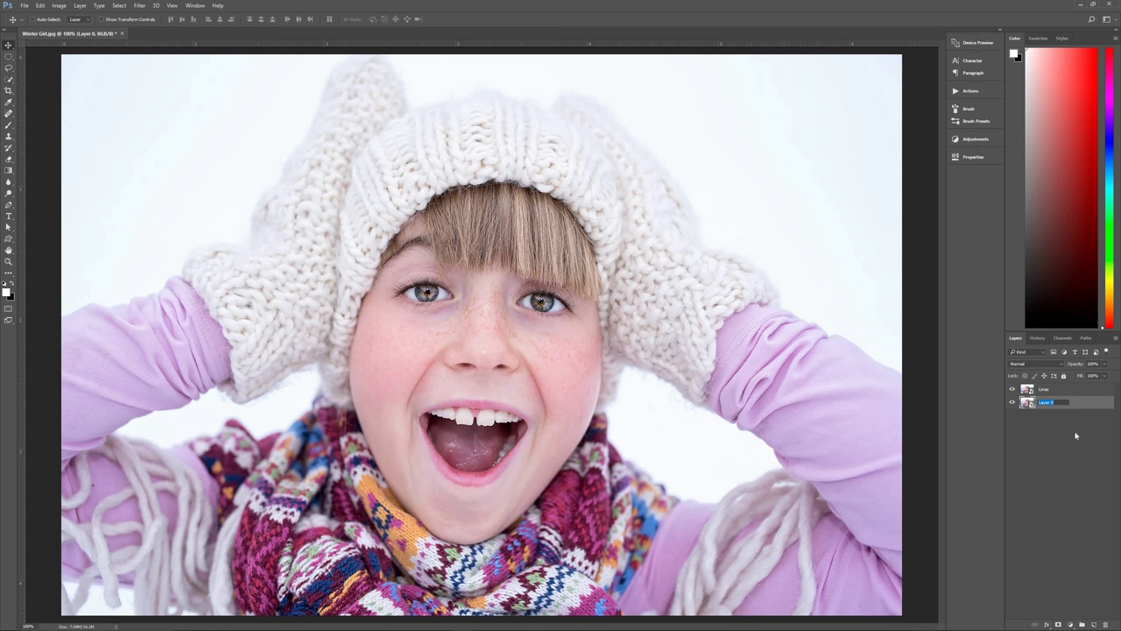
{"action": "type", "text": "Comic Effect"}
{"action": "left_click", "coordinate": [1068, 402]}
- Hide the Lines layer and apply the Poster Edges filter to Comic Effect with Edge Thickness 2, Edge Intensity 1 and Posterization 2
{"action": "left_click", "coordinate": [1012, 391]}
{"action": "left_click", "coordinate": [143, 7]}
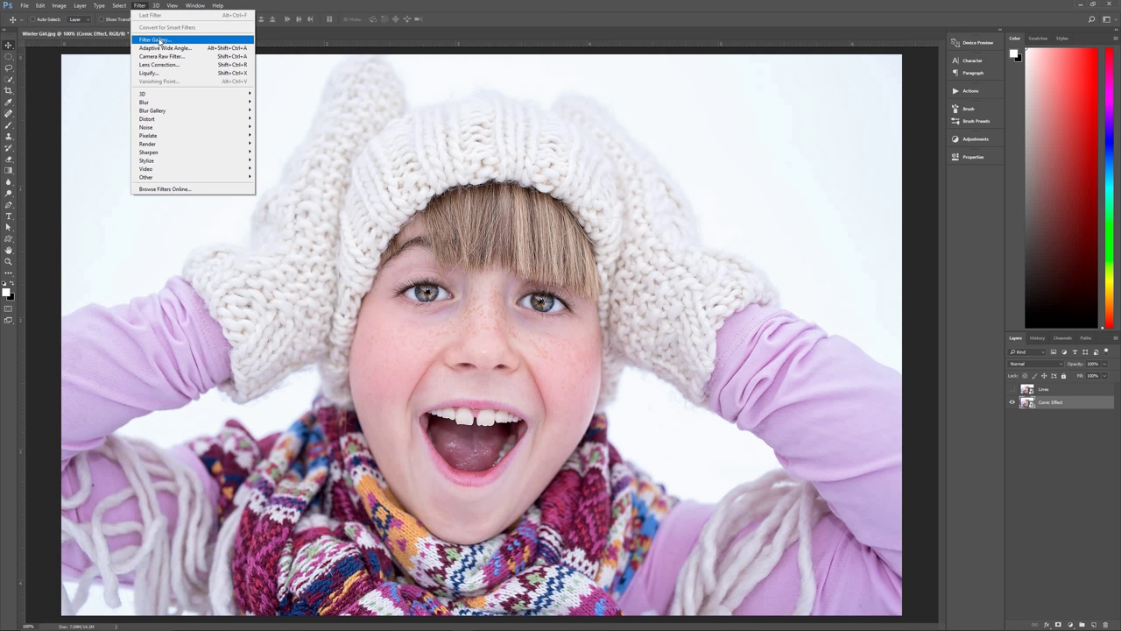
{"action": "left_click", "coordinate": [160, 41]}
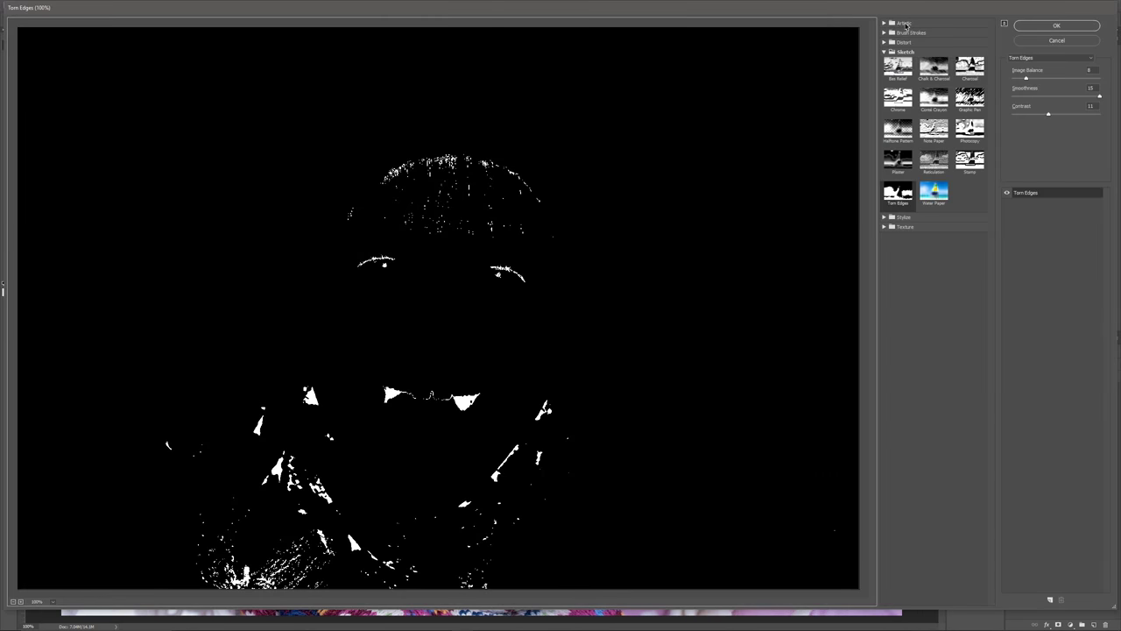
{"action": "left_click", "coordinate": [885, 51]}
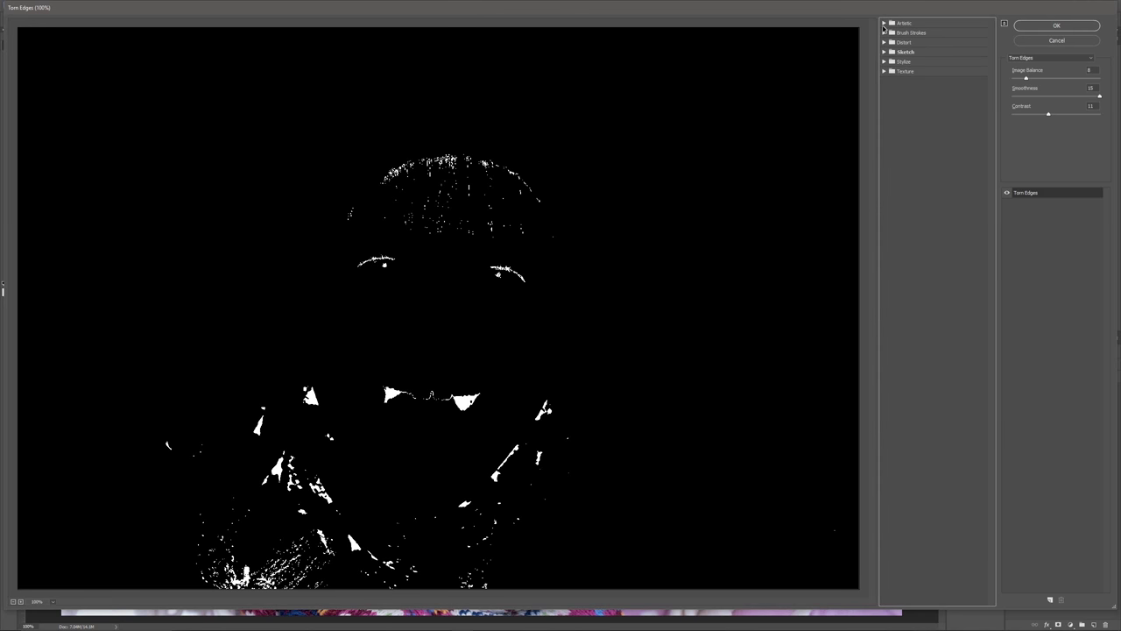
{"action": "left_click", "coordinate": [884, 23]}
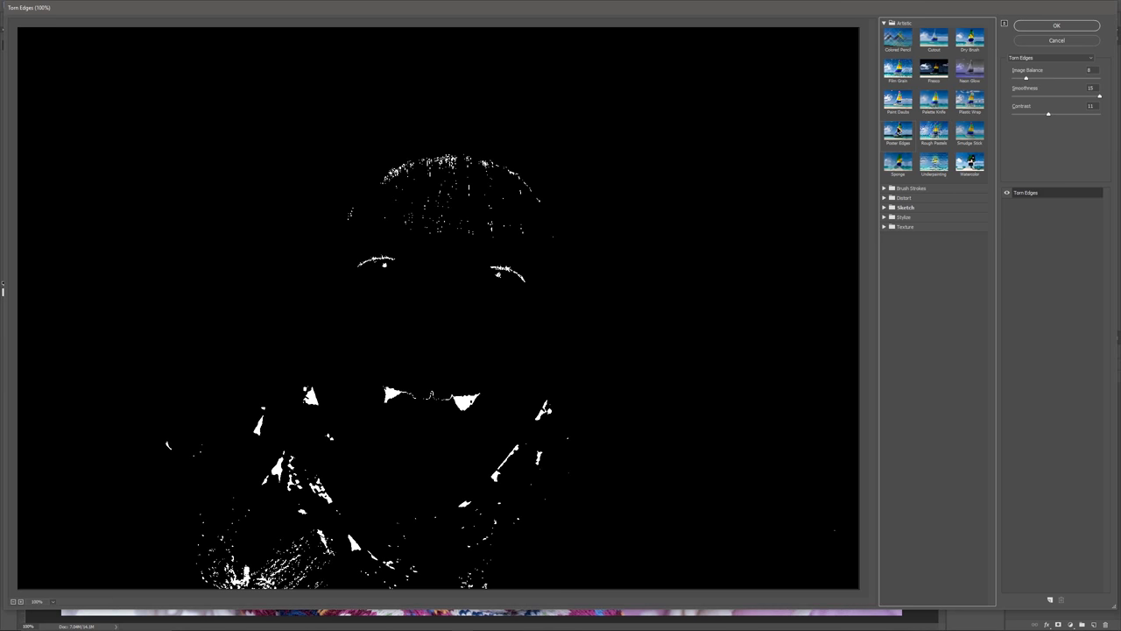
{"action": "left_click", "coordinate": [893, 134]}
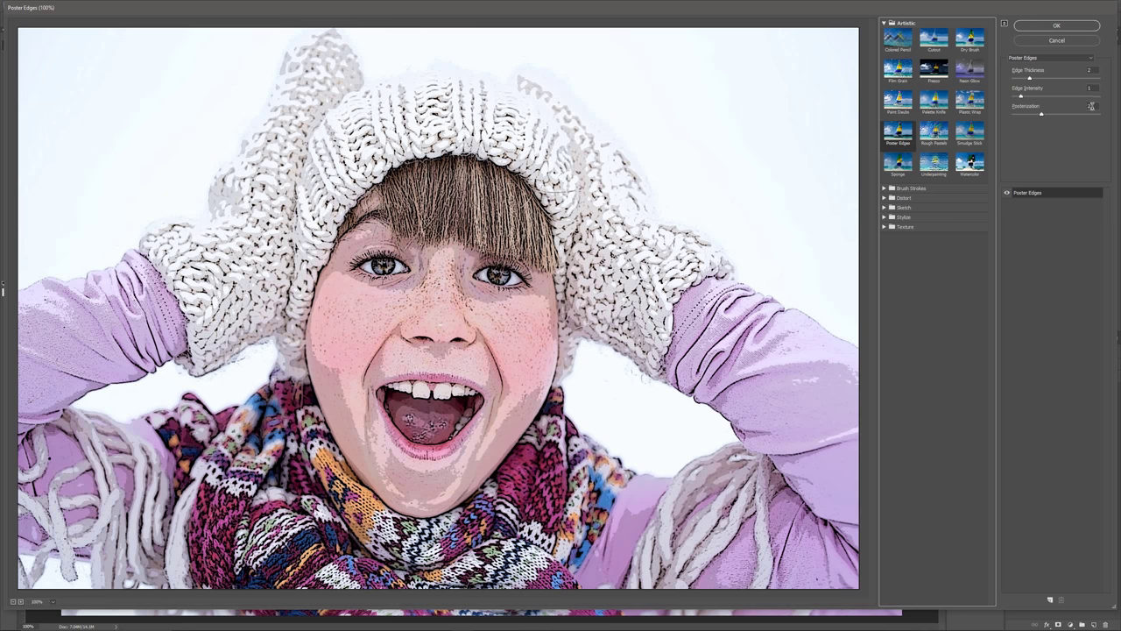
{"action": "left_click", "coordinate": [1054, 28]}
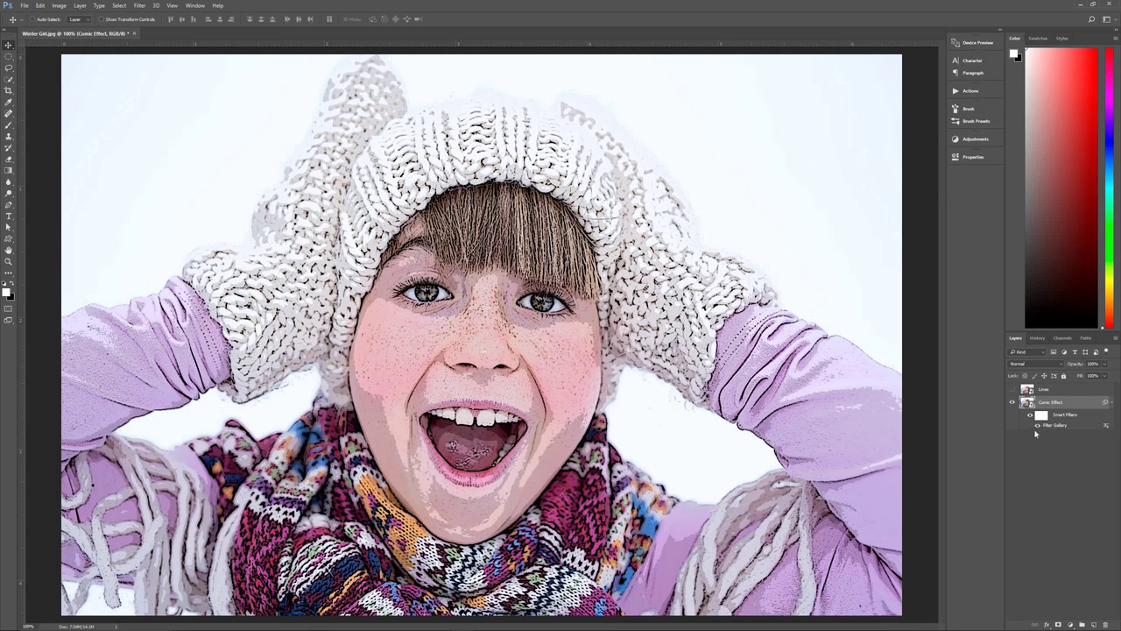
- Reopen the Poster Edges smart filter to review its settings, and close it without changes
{"action": "double_click", "coordinate": [1060, 426]}
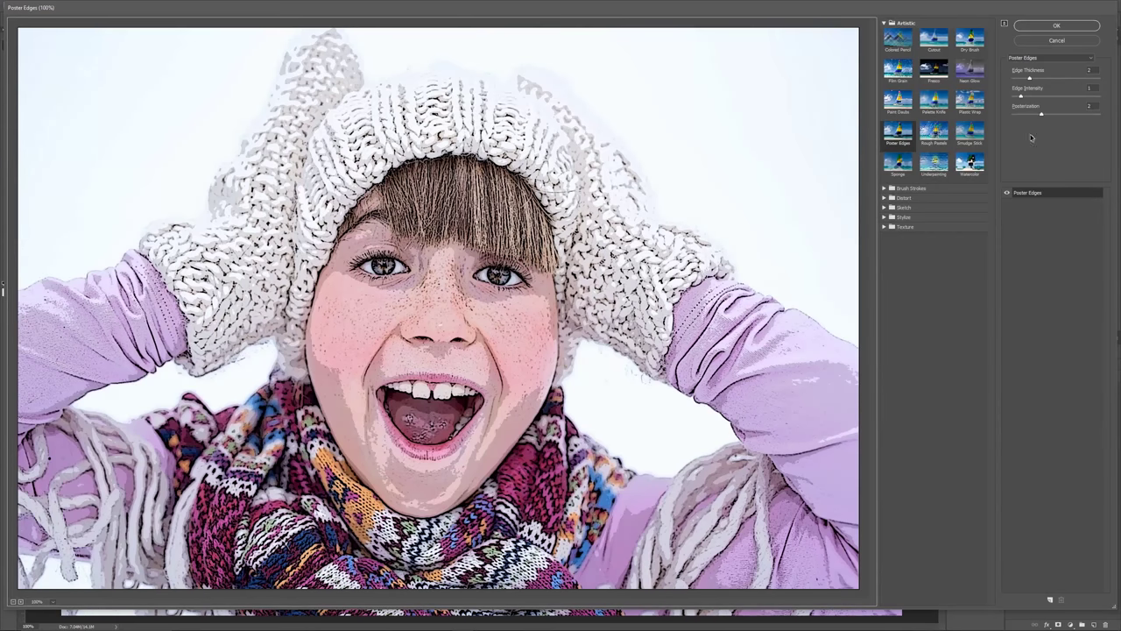
{"action": "left_click", "coordinate": [1064, 39]}
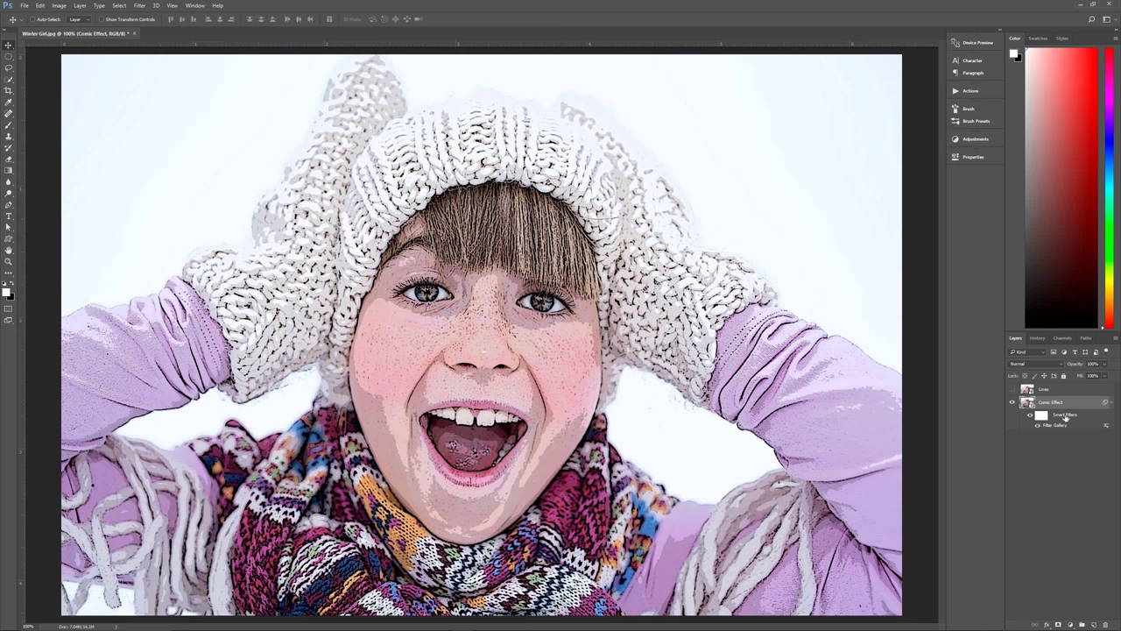
- Set the blending opacity of the Poster Edges smart filter to 50%
{"action": "double_click", "coordinate": [1105, 427]}
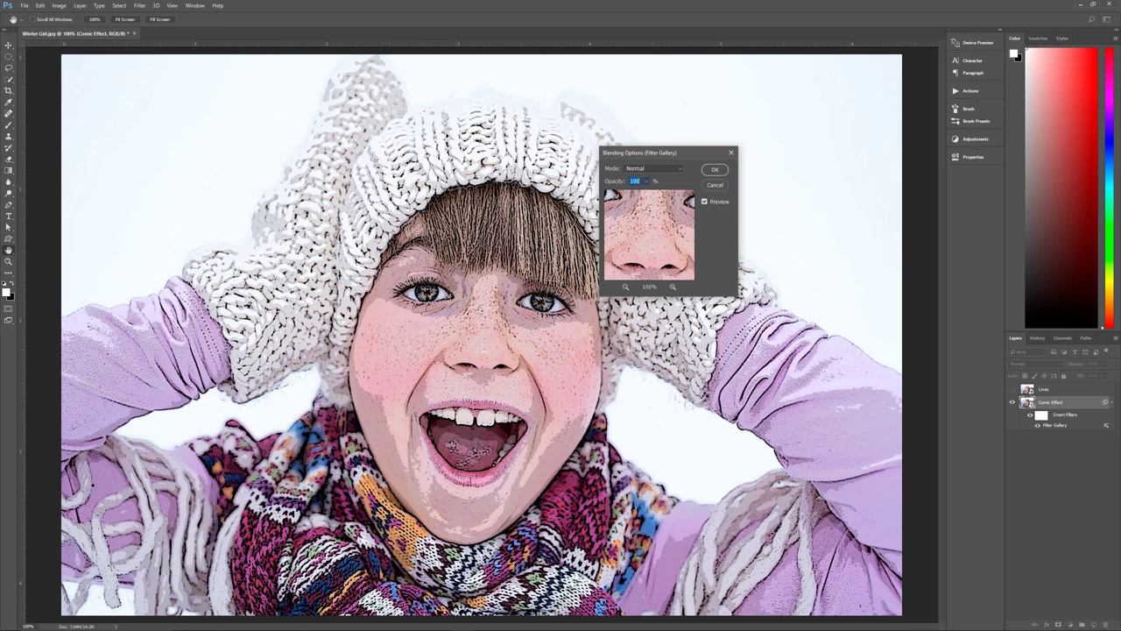
{"action": "type", "text": "0"}
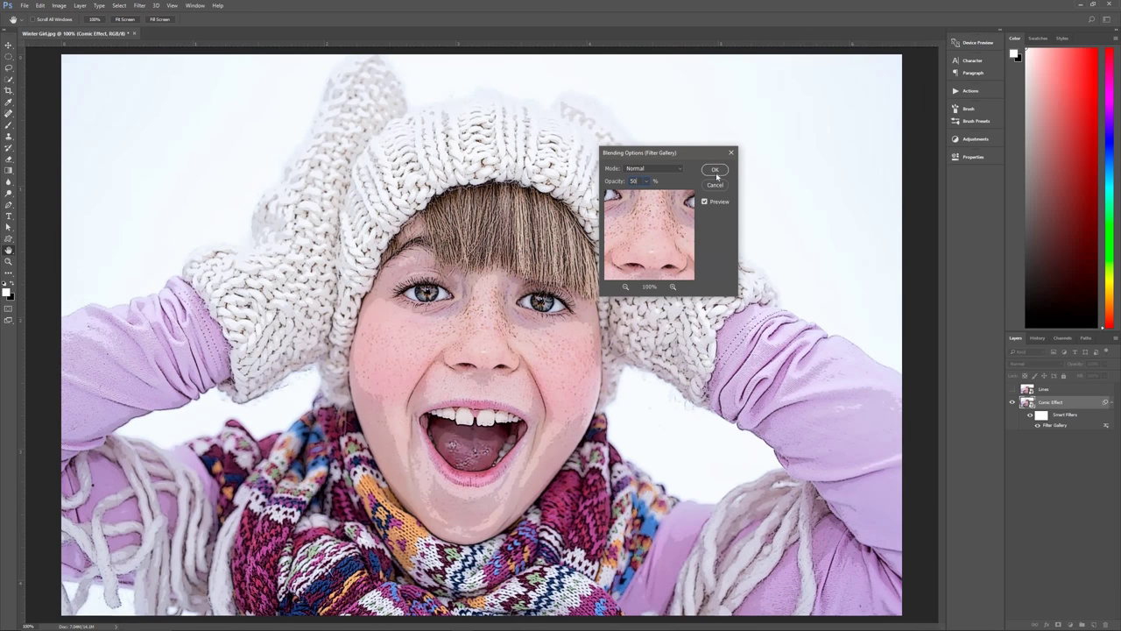
{"action": "left_click", "coordinate": [718, 173]}
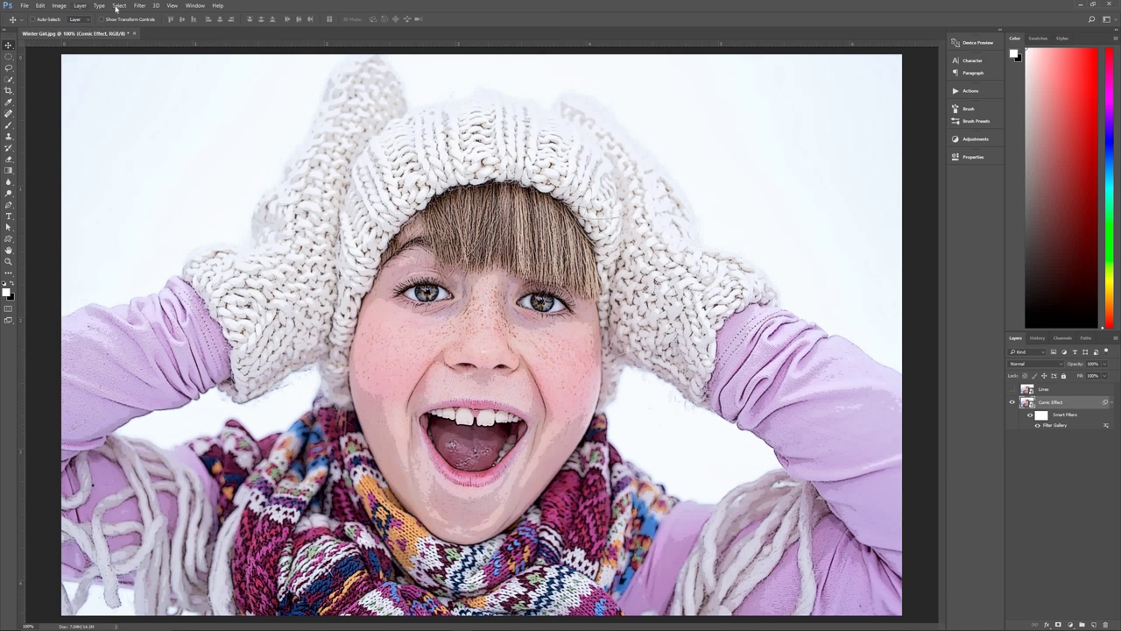
- Add the Cutout filter to Comic Effect with Number of Levels 8, Edge Simplicity 4 and Edge Fidelity 3
{"action": "left_click", "coordinate": [142, 5]}
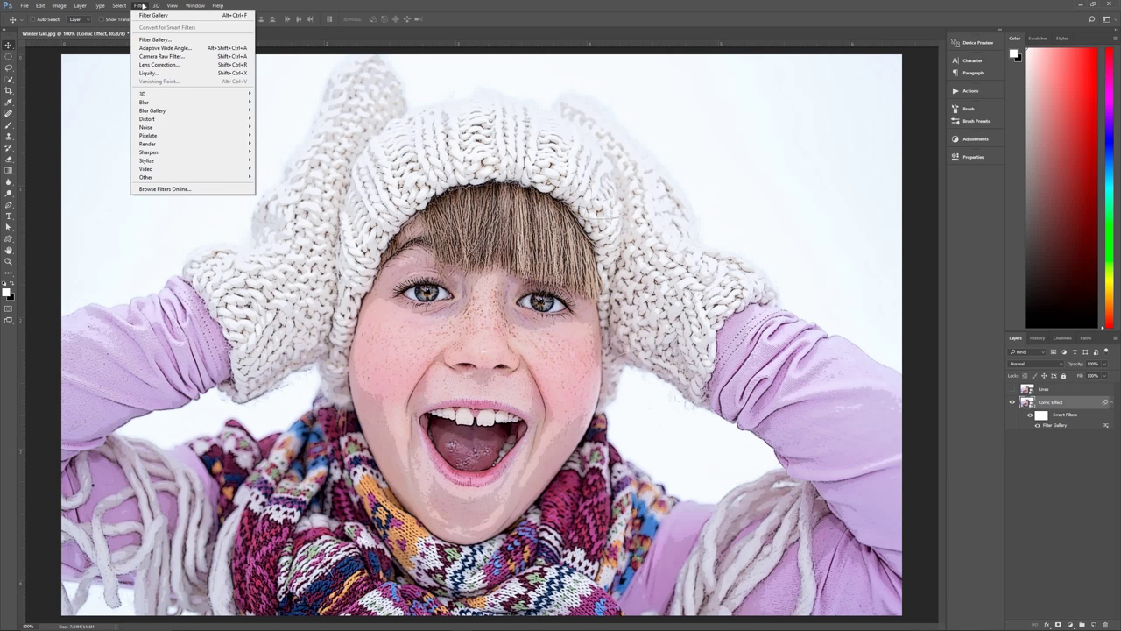
{"action": "left_click", "coordinate": [156, 40]}
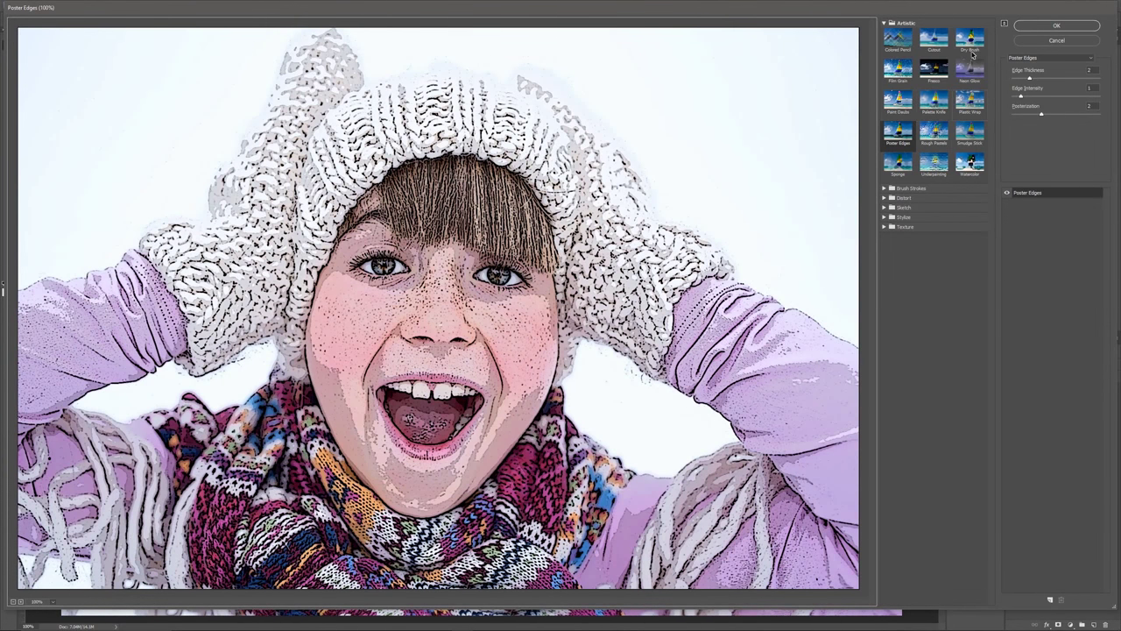
{"action": "left_click", "coordinate": [943, 39]}
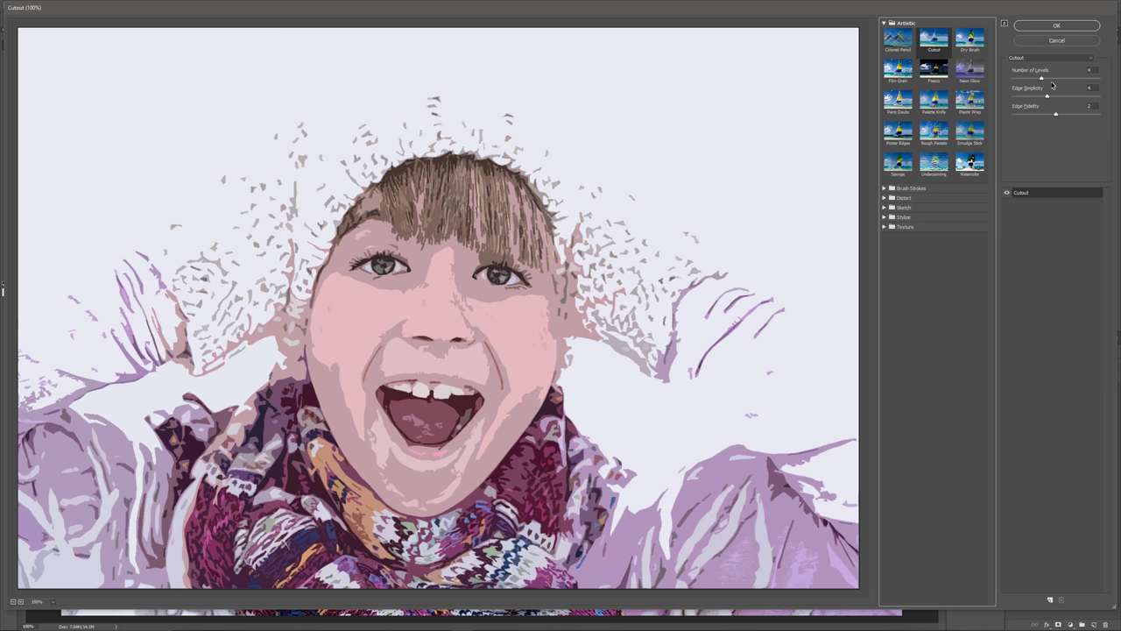
{"action": "left_click", "coordinate": [1100, 79]}
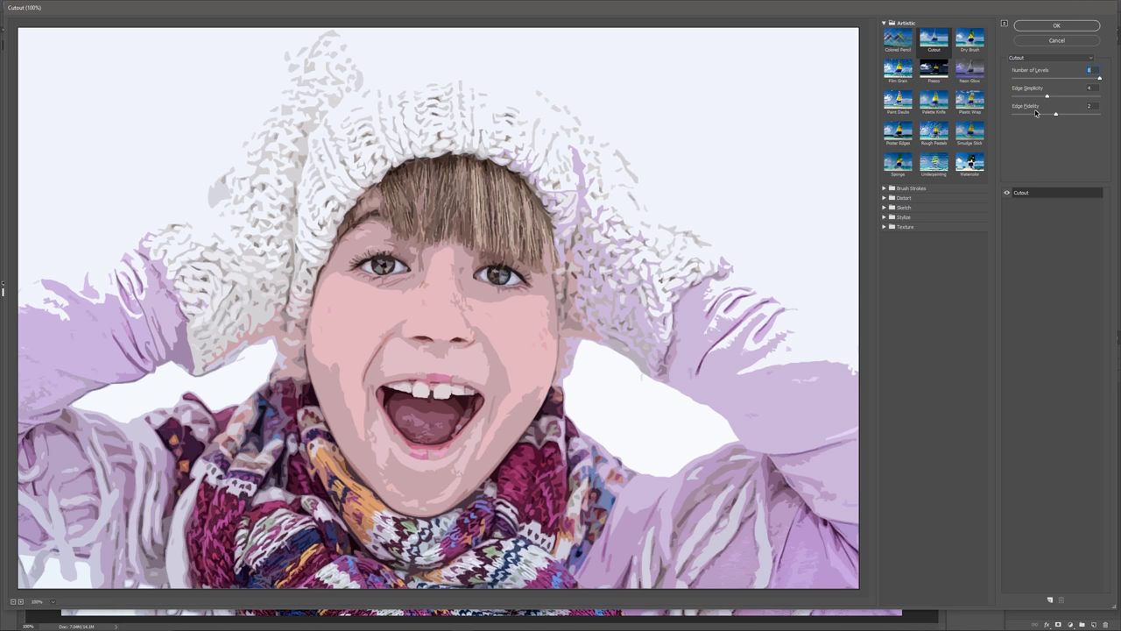
{"action": "left_click", "coordinate": [1100, 115]}
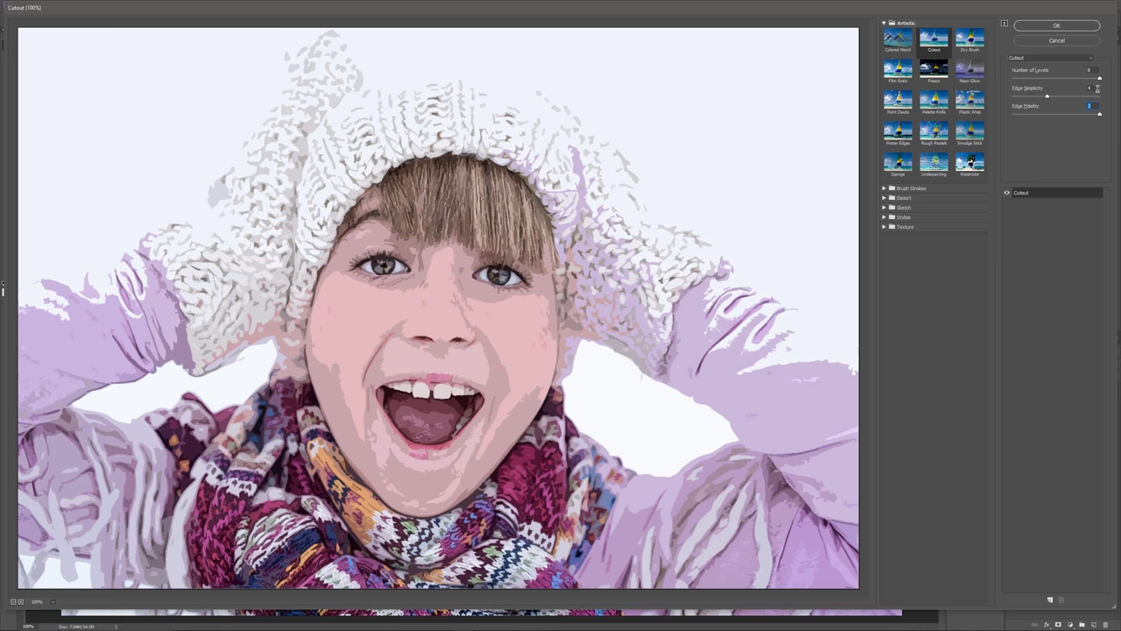
{"action": "left_click", "coordinate": [1047, 32]}
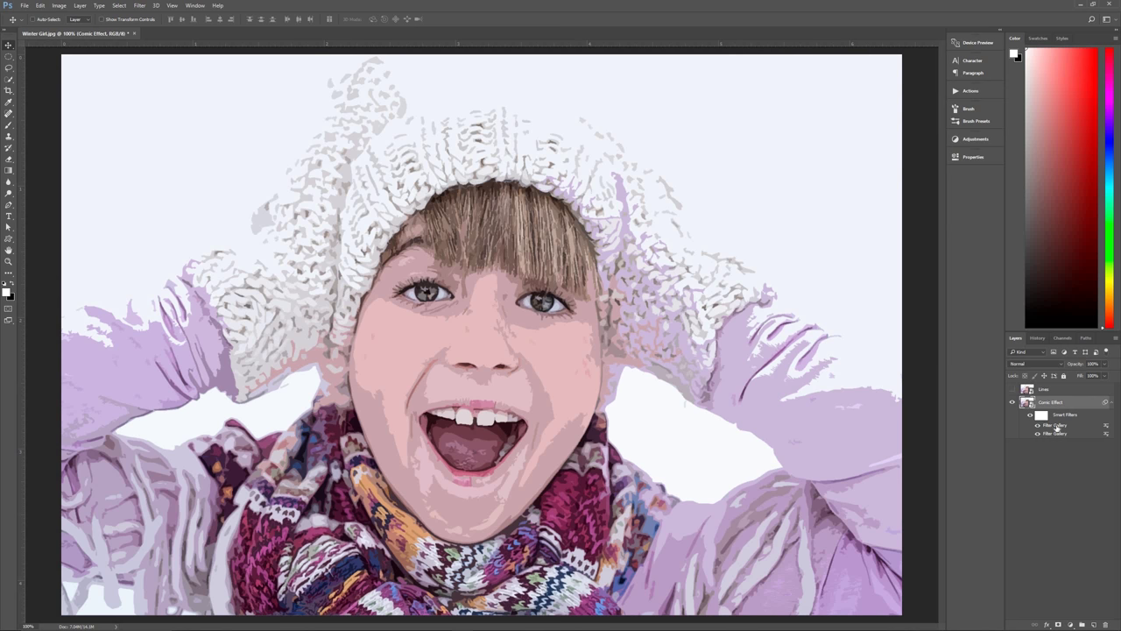
- Set the blending opacity of the Cutout smart filter to 75%
{"action": "double_click", "coordinate": [1106, 429]}
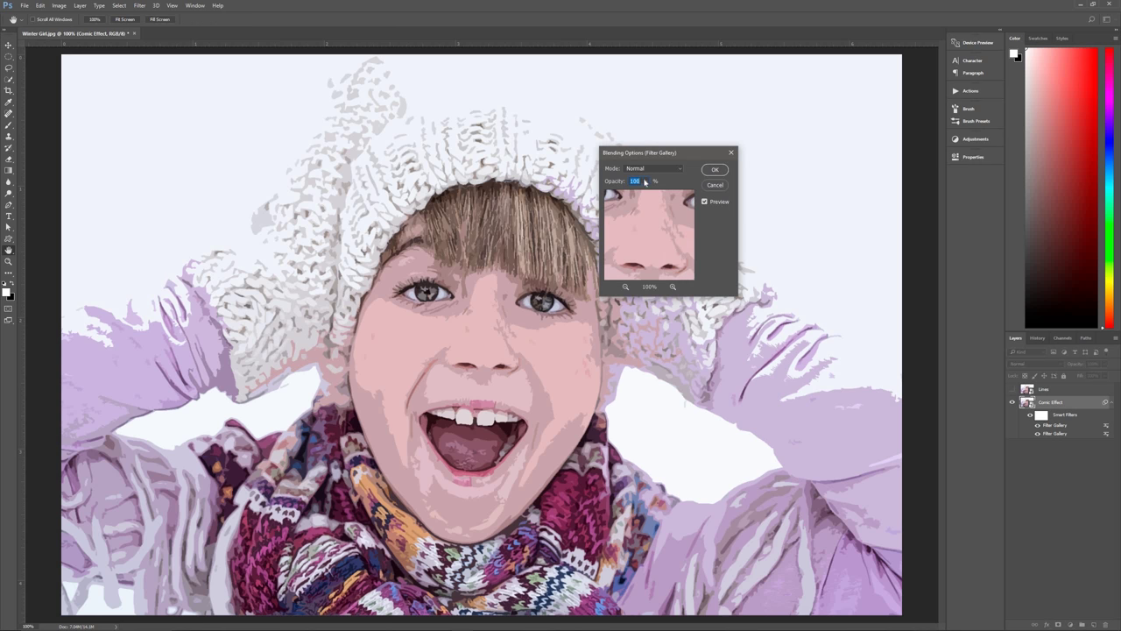
{"action": "type", "text": "75"}
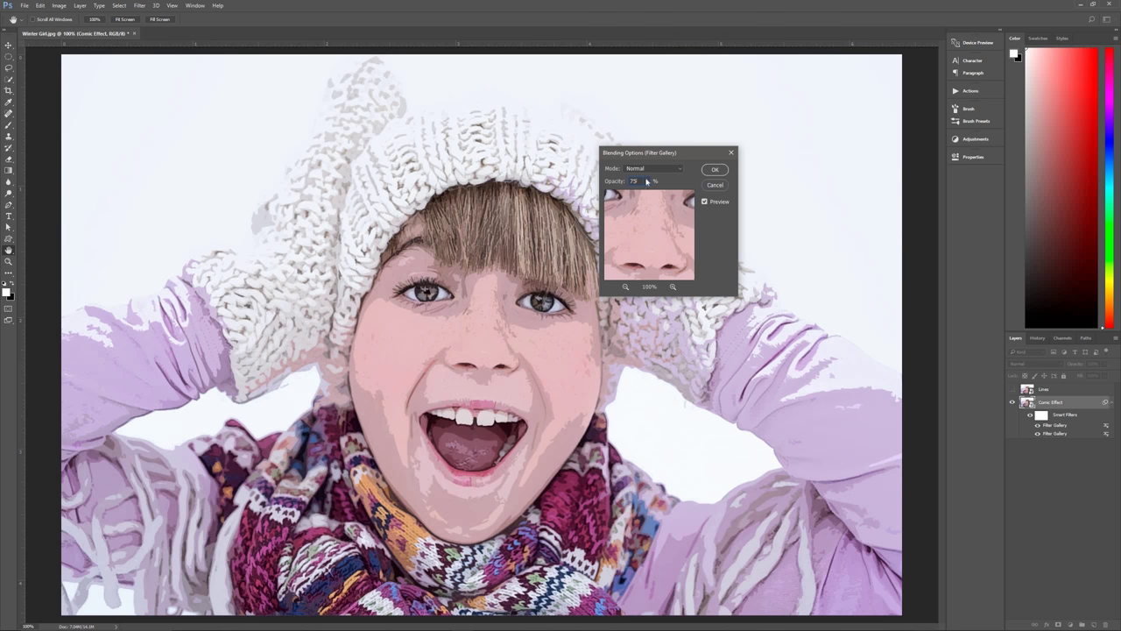
{"action": "key", "text": "Return"}
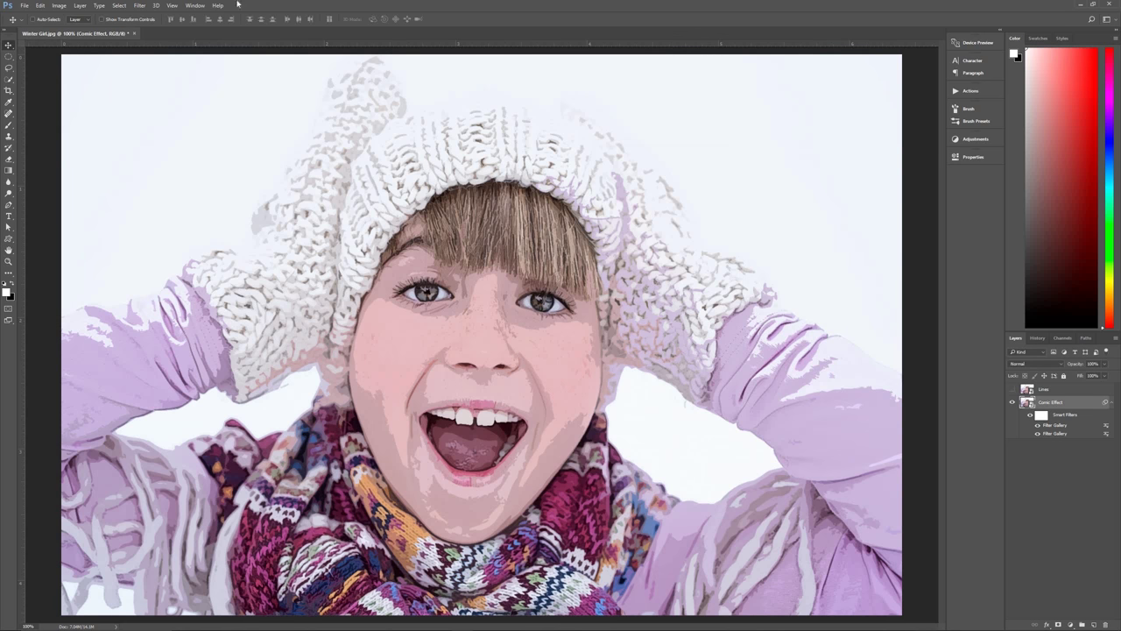
- Add the Watercolor filter to Comic Effect with Brush Detail 12, Shadow Intensity 0 and Texture 1
{"action": "left_click", "coordinate": [139, 5]}
{"action": "left_click", "coordinate": [153, 41]}
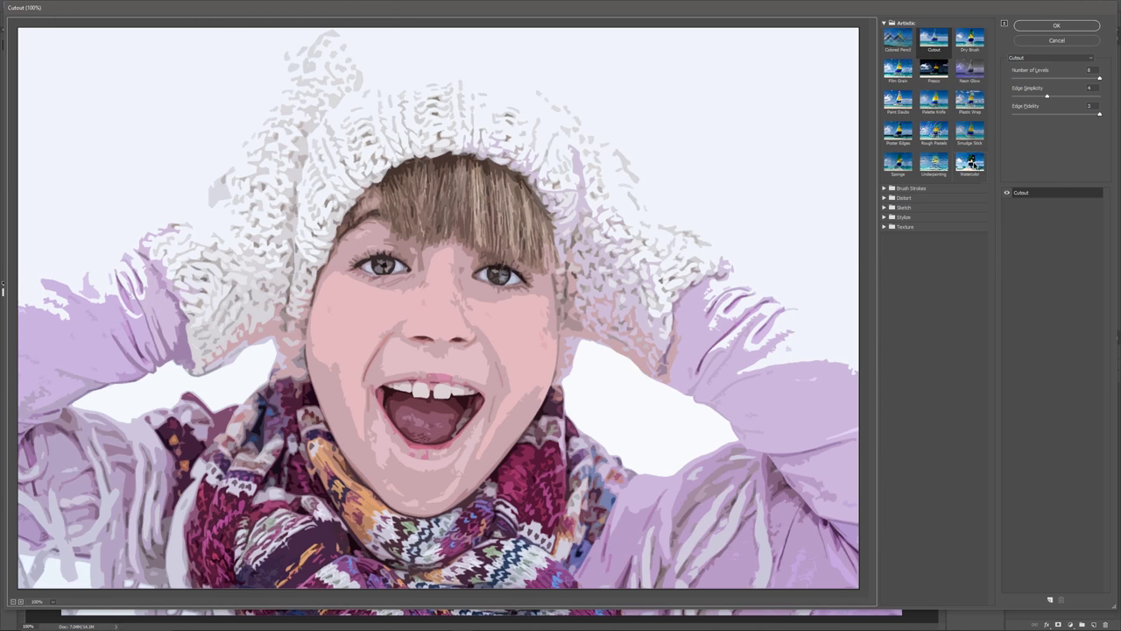
{"action": "left_click", "coordinate": [971, 165]}
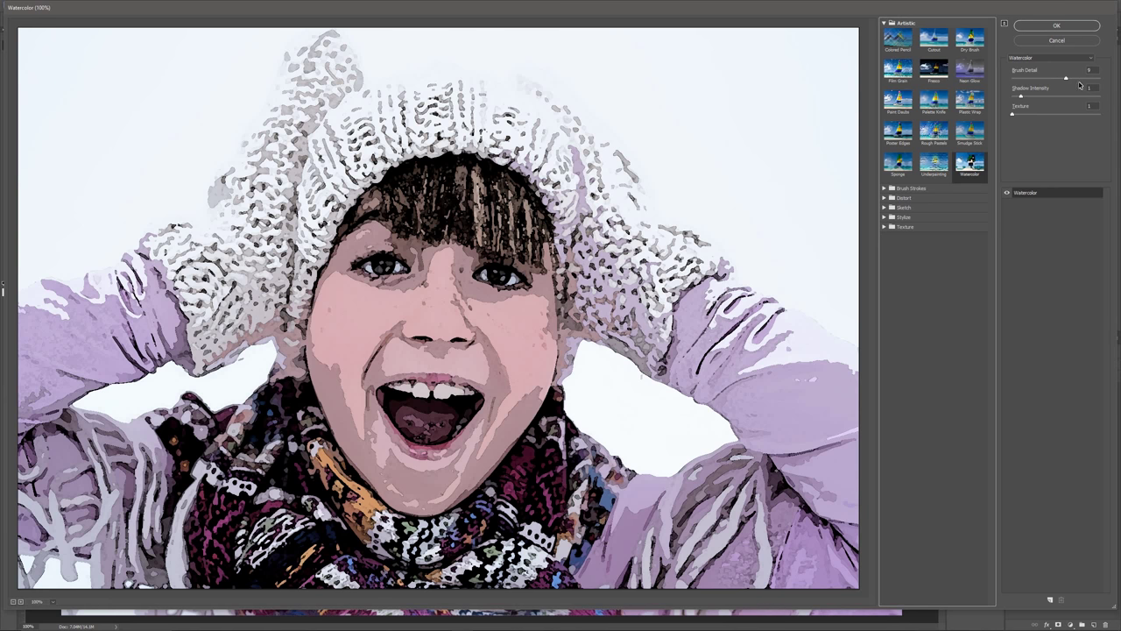
{"action": "left_click", "coordinate": [1091, 70]}
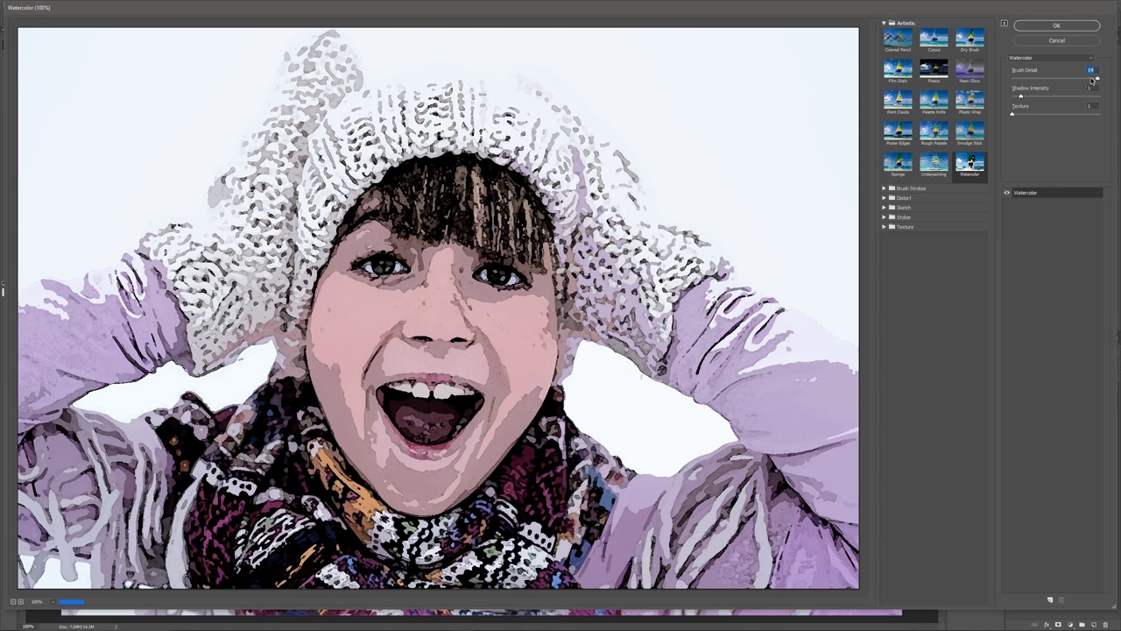
{"action": "key", "text": "Up"}
{"action": "key", "text": "Up"}
{"action": "key", "text": "Up"}
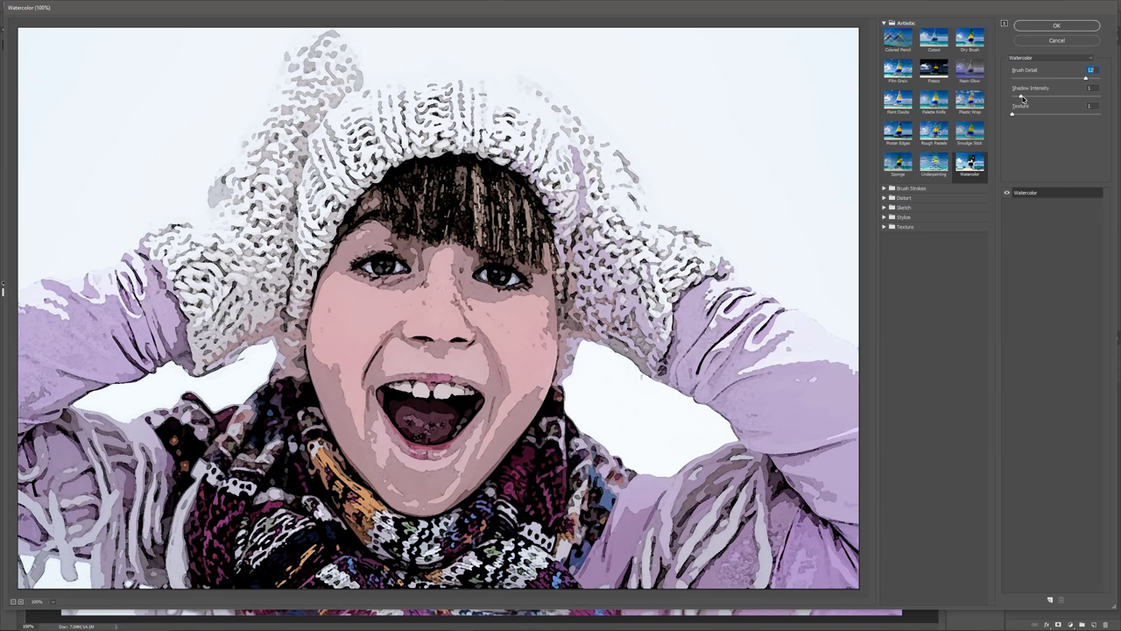
{"action": "left_click_drag", "start_coordinate": [1023, 99], "coordinate": [1009, 99]}
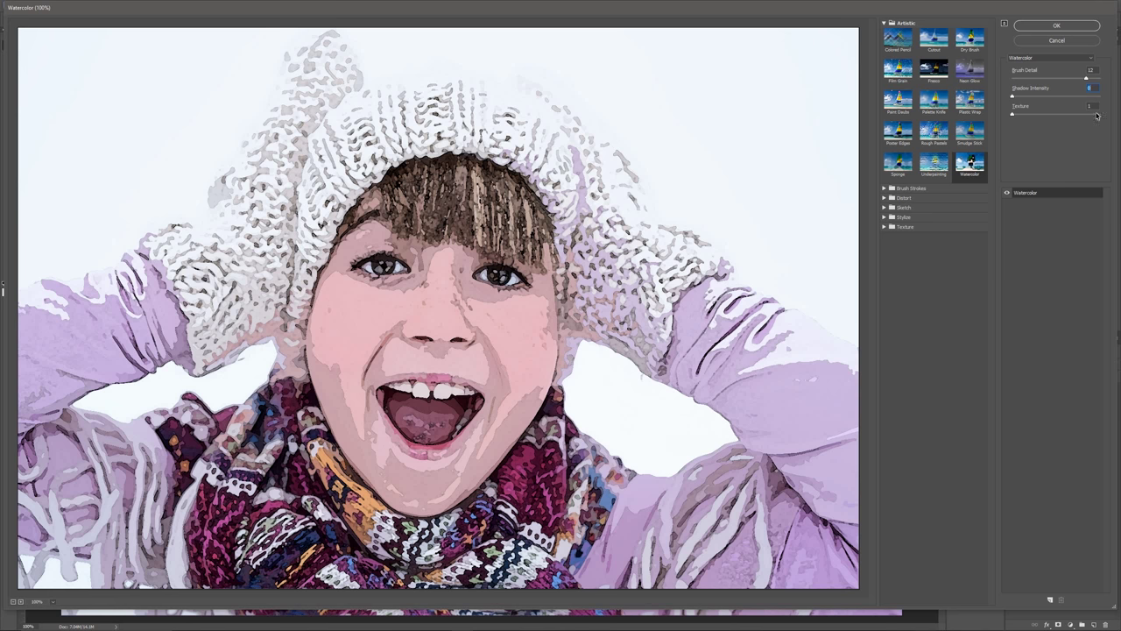
{"action": "left_click", "coordinate": [1055, 26]}
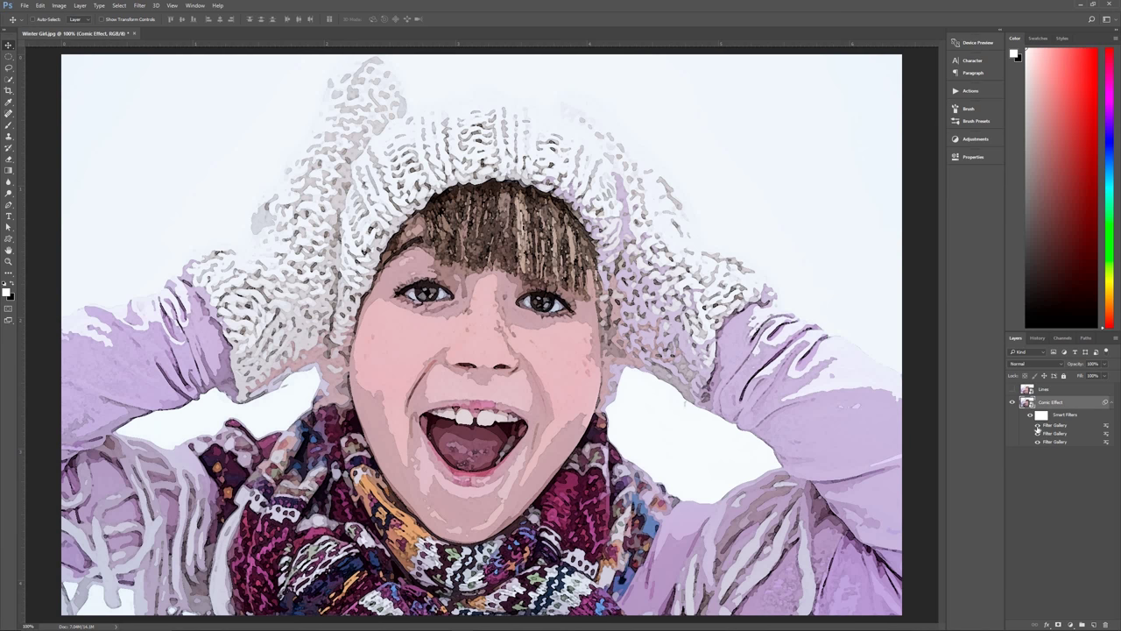
- Turn the Watercolor smart filter off and back on to compare the image with and without it
{"action": "left_click", "coordinate": [1037, 426]}
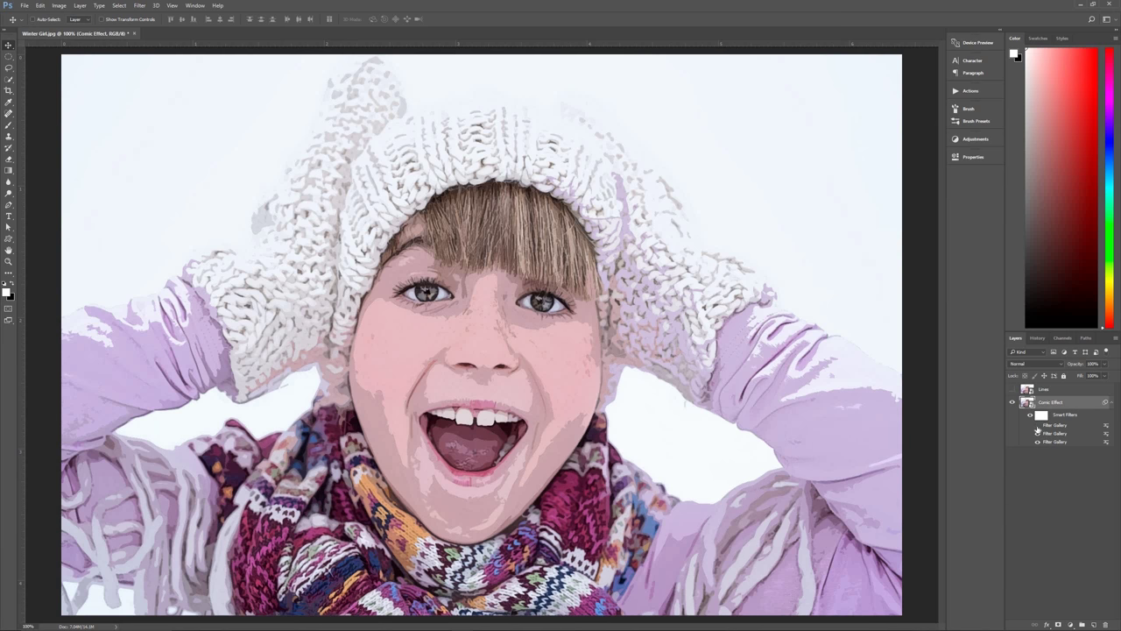
{"action": "left_click", "coordinate": [1037, 427]}
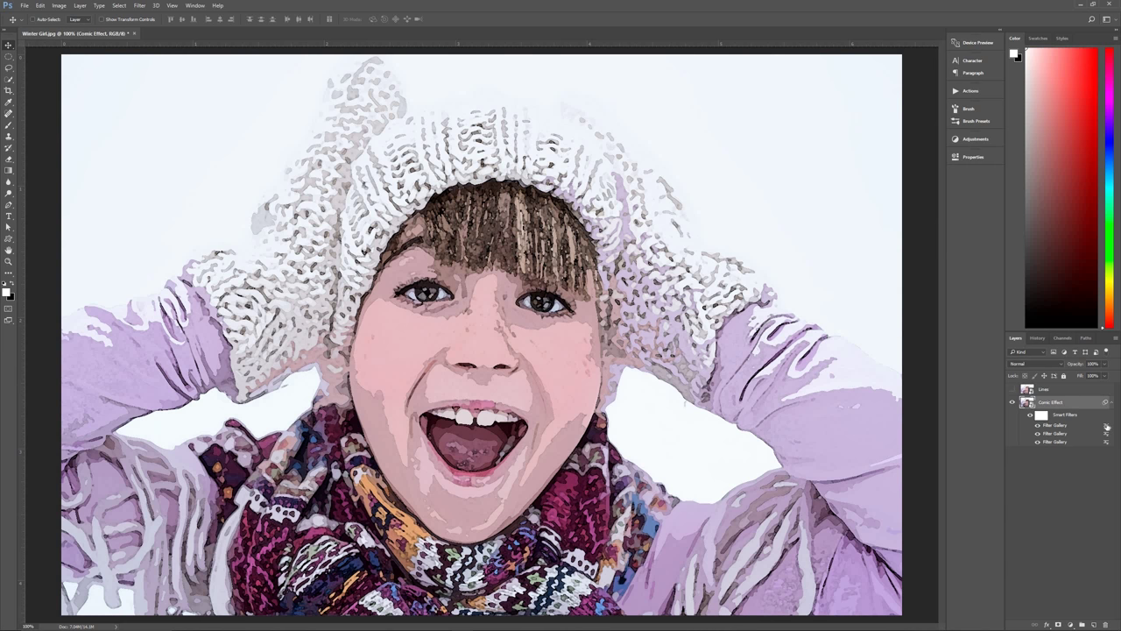
- Set the Watercolor smart filter's blending mode to Screen and its opacity to 65%
{"action": "double_click", "coordinate": [1106, 427]}
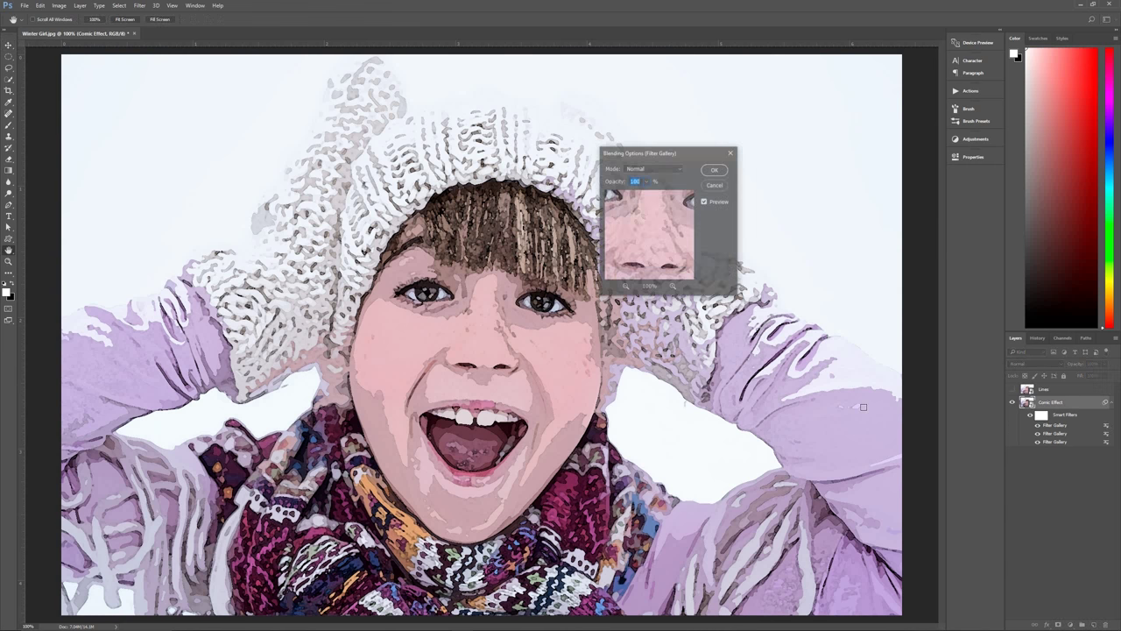
{"action": "left_click", "coordinate": [661, 169]}
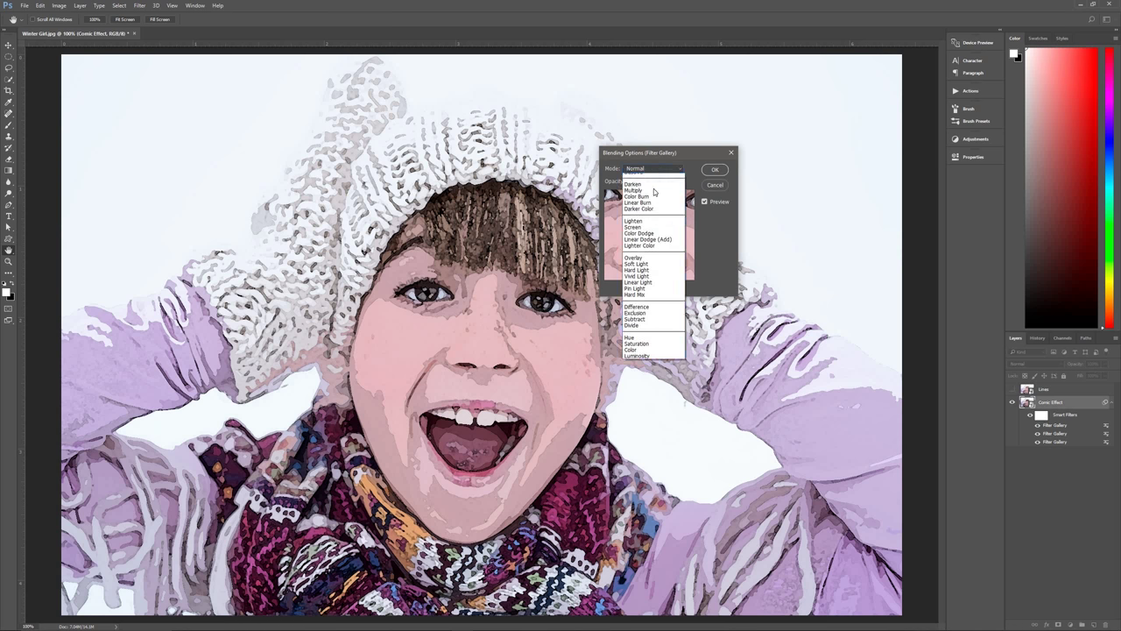
{"action": "left_click", "coordinate": [648, 237]}
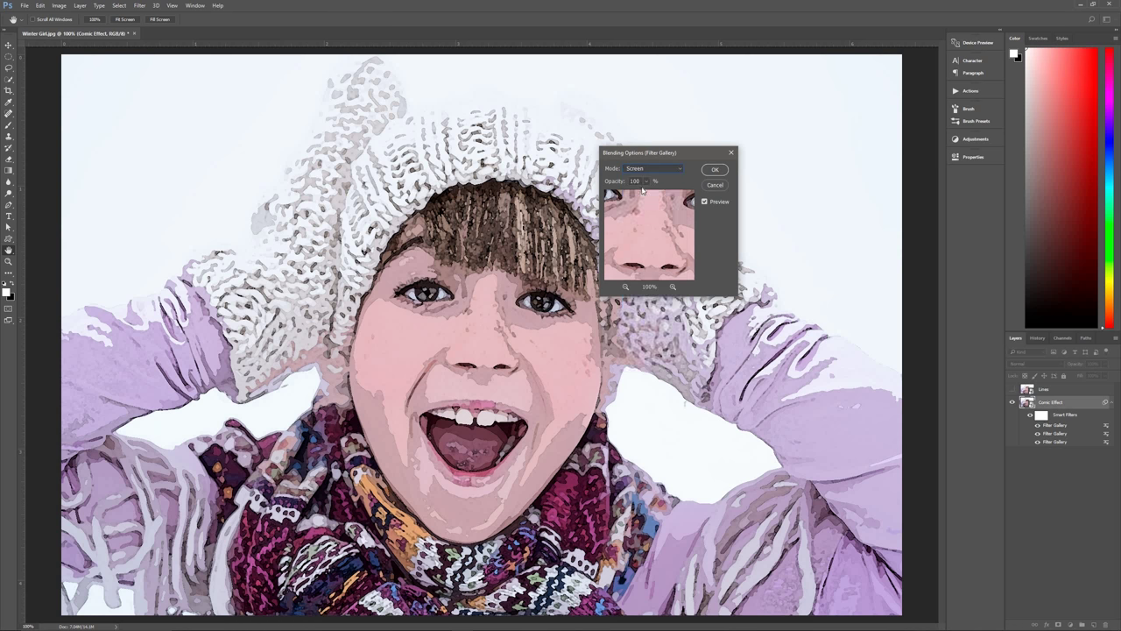
{"action": "left_click", "coordinate": [611, 180]}
{"action": "type", "text": "65"}
{"action": "left_click", "coordinate": [712, 169]}
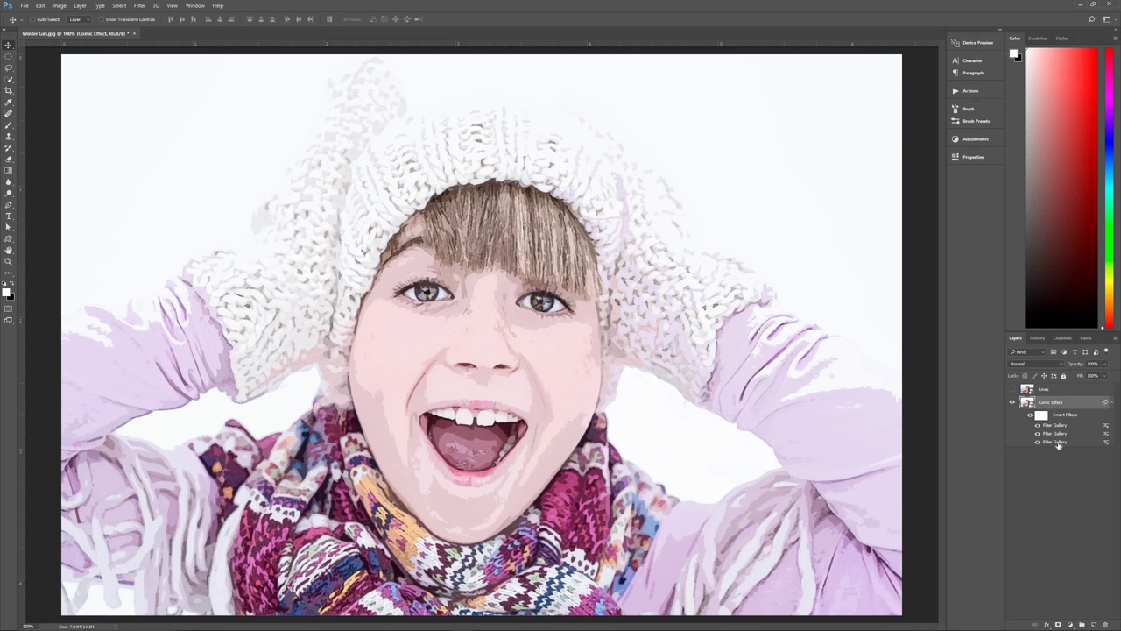
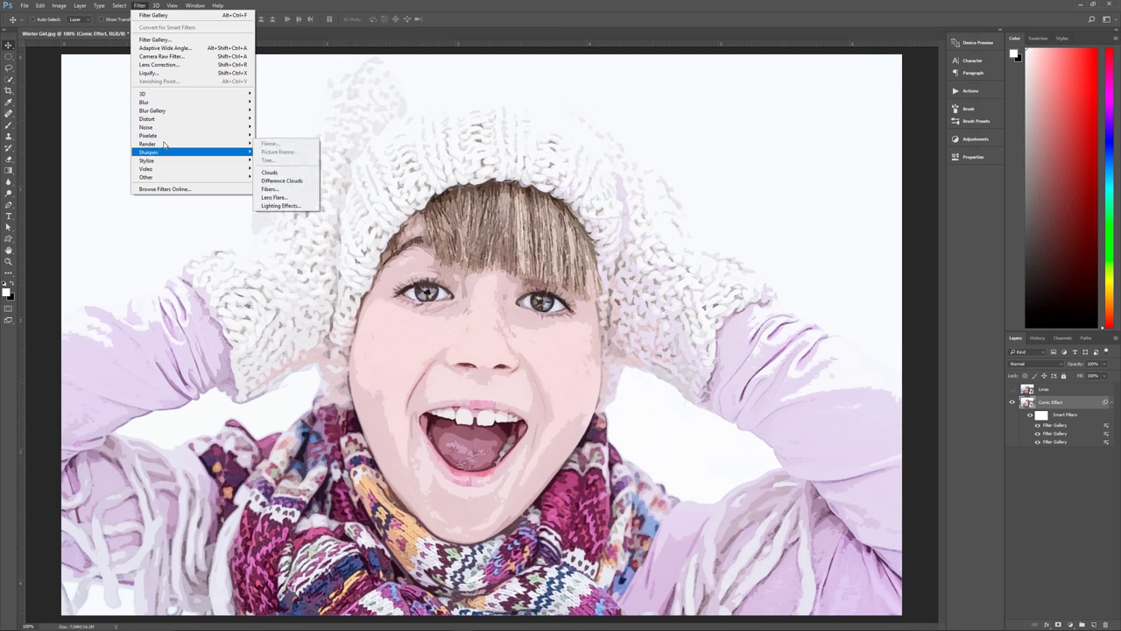
- Add the Color Halftone filter to Comic Effect with Max. Radius 5 and screen angles 50, 50, 100 and 100
{"action": "mouse_move", "coordinate": [210, 136]}
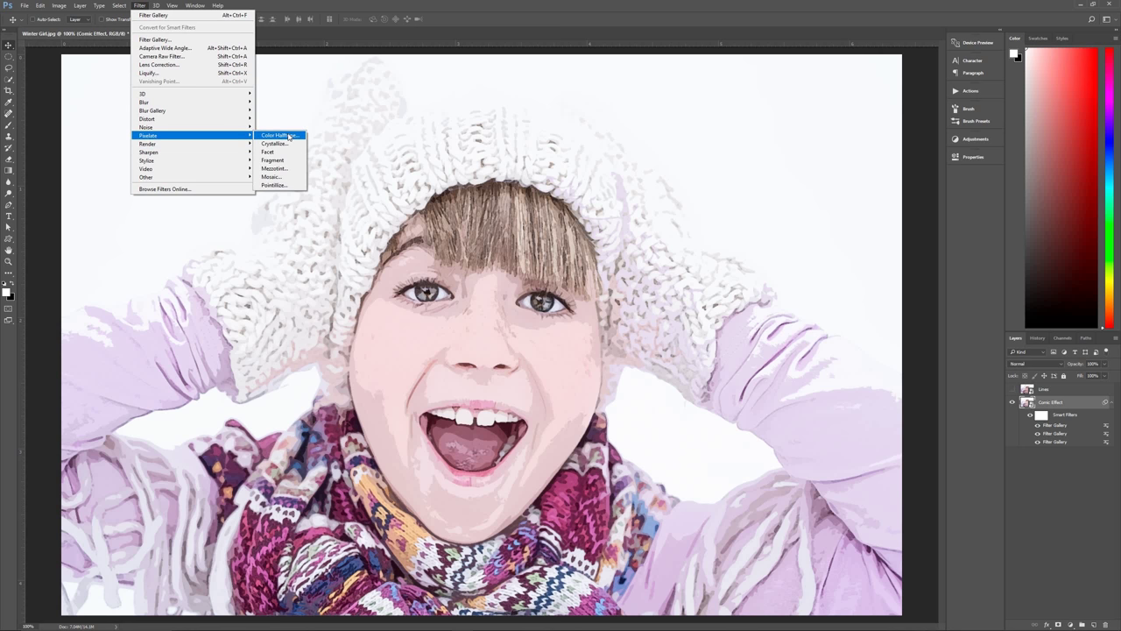
{"action": "left_click", "coordinate": [289, 136]}
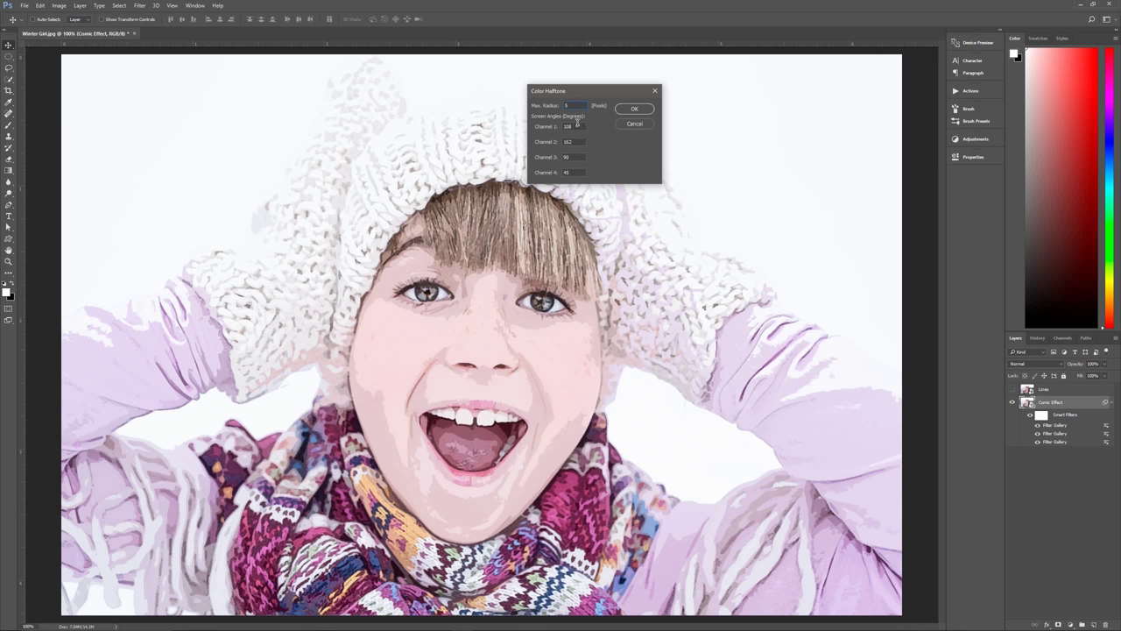
{"action": "type", "text": "5"}
{"action": "key", "text": "Tab"}
{"action": "type", "text": "50"}
{"action": "key", "text": "Tab"}
{"action": "type", "text": "50"}
{"action": "type", "text": "100"}
{"action": "key", "text": "Tab"}
{"action": "type", "text": "100"}
{"action": "left_click", "coordinate": [629, 109]}
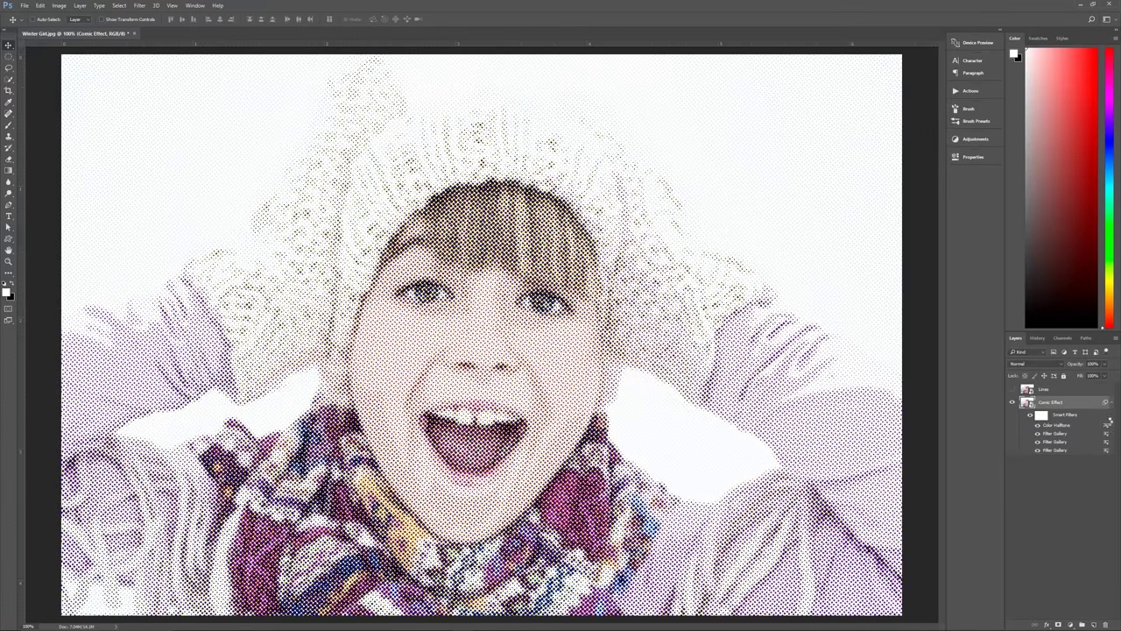
- Set the Color Halftone smart filter's blending mode to Overlay and its opacity to 15%
{"action": "double_click", "coordinate": [1105, 426]}
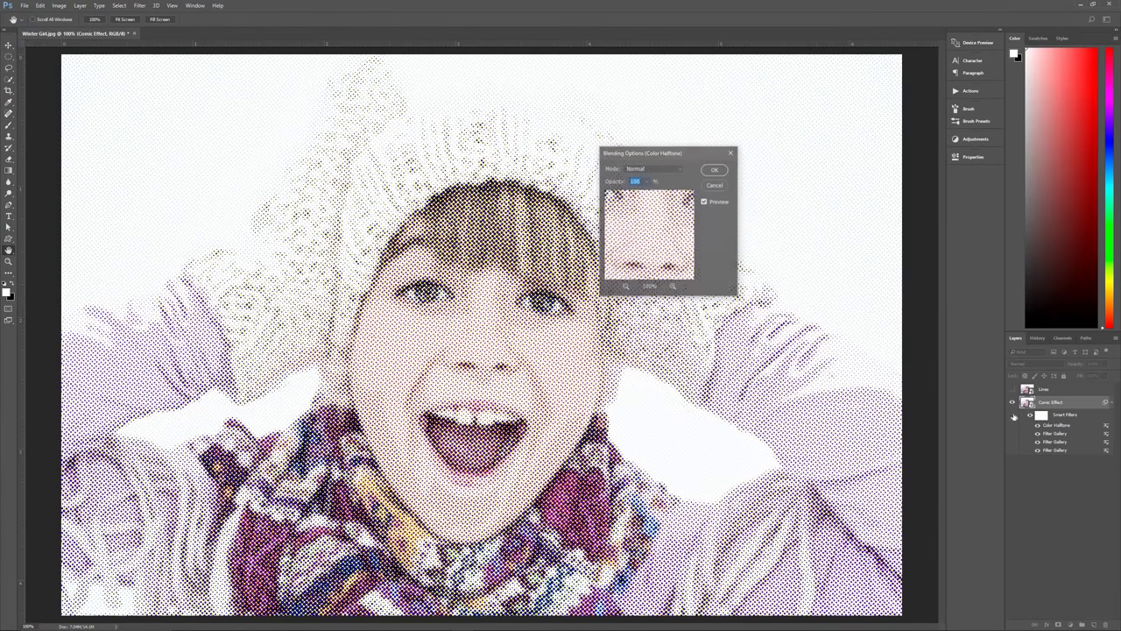
{"action": "left_click", "coordinate": [654, 169]}
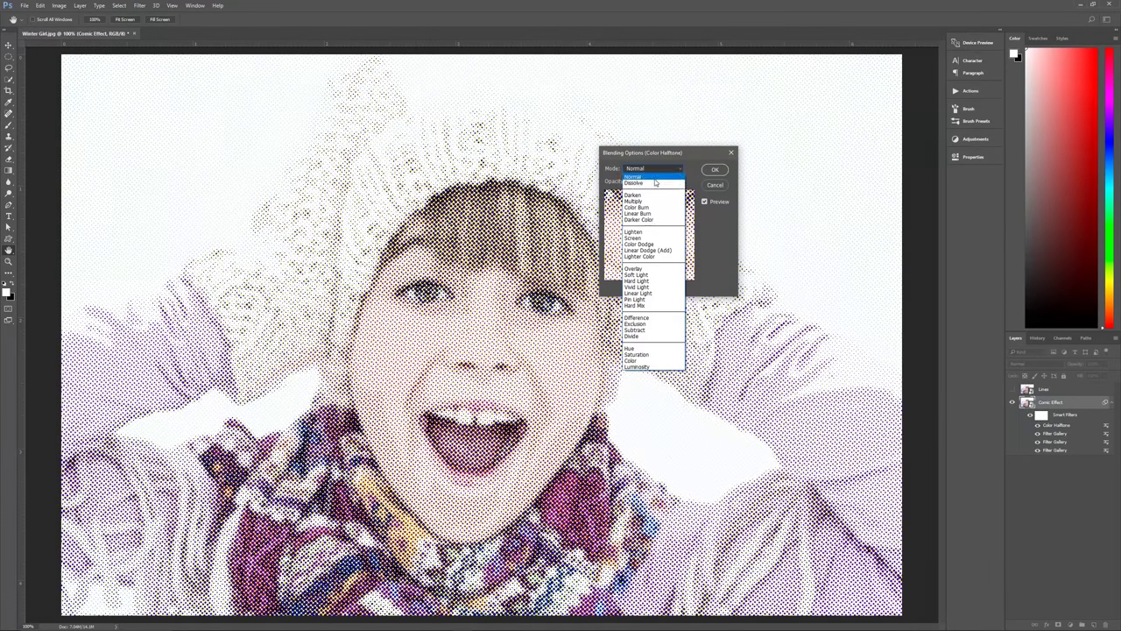
{"action": "left_click", "coordinate": [650, 269]}
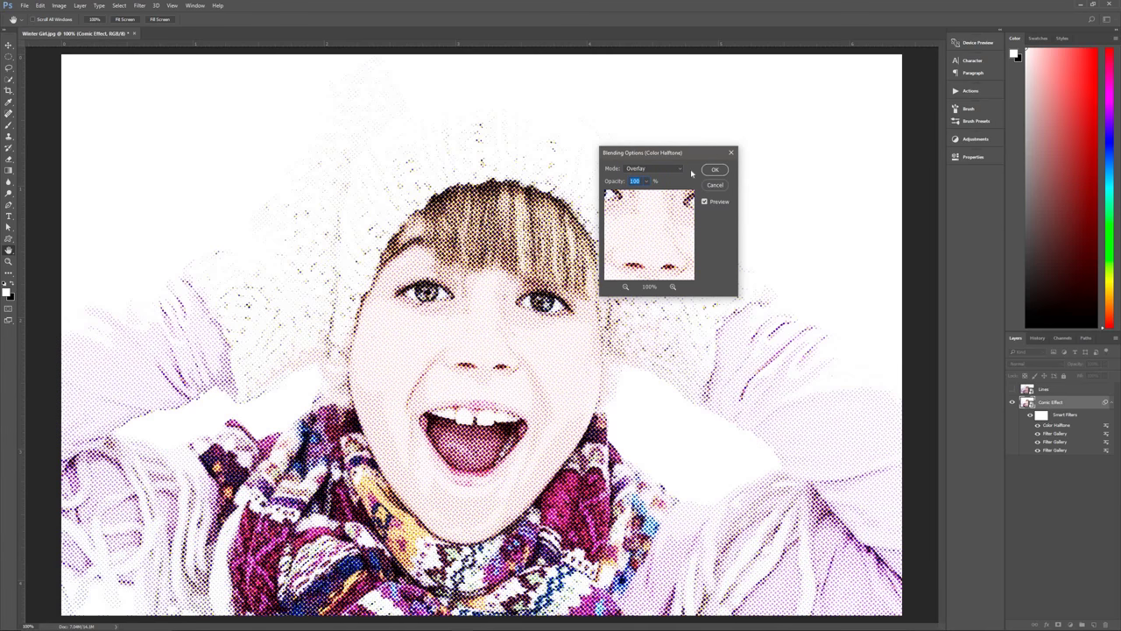
{"action": "type", "text": "15"}
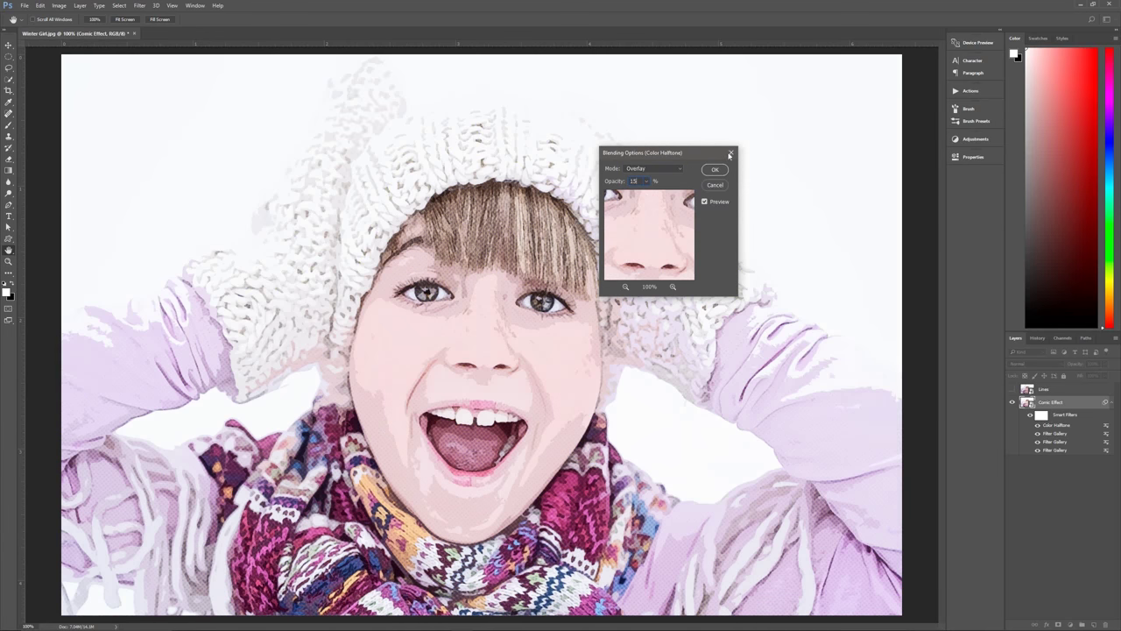
{"action": "left_click", "coordinate": [713, 171]}
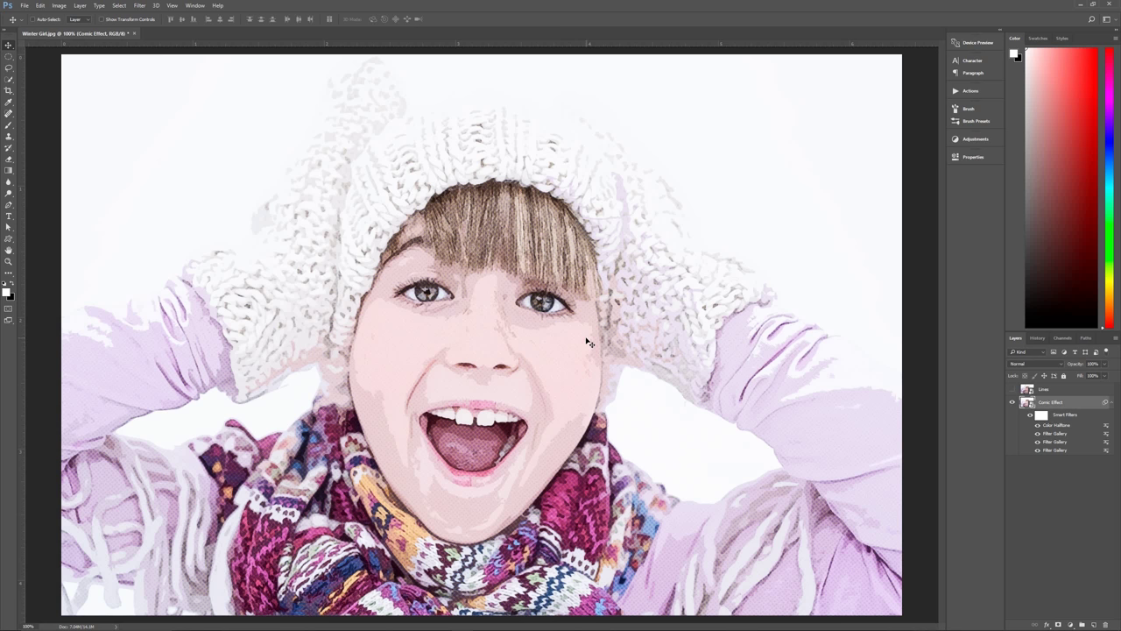
- Collapse the smart filter list of the Comic Effect layer
{"action": "left_click", "coordinate": [1113, 405]}
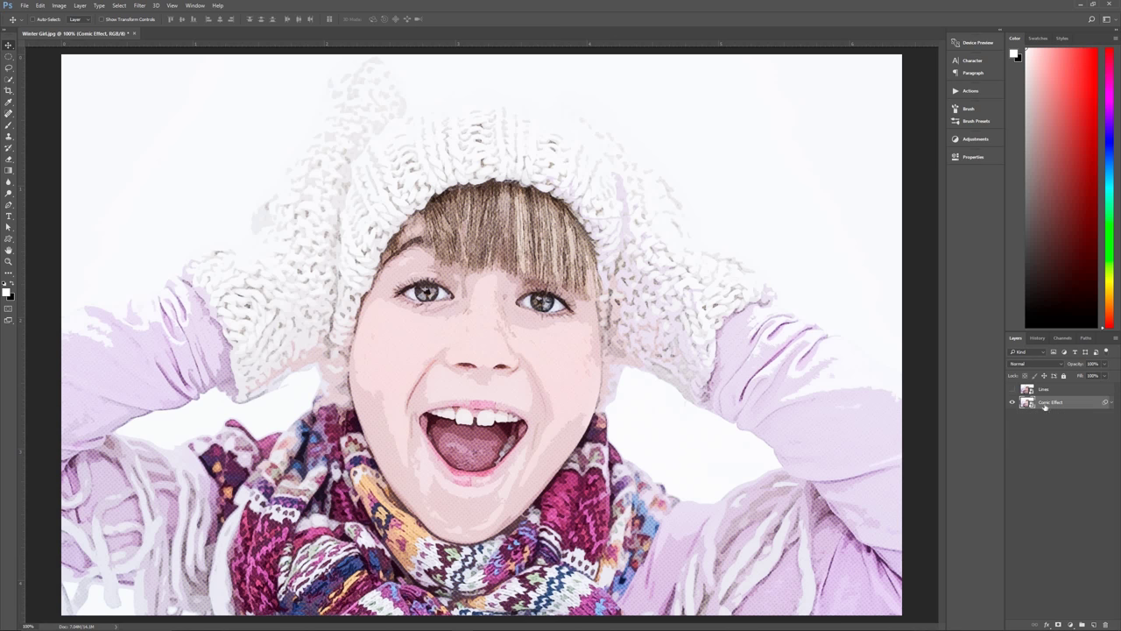
{"action": "left_click", "coordinate": [1110, 405]}
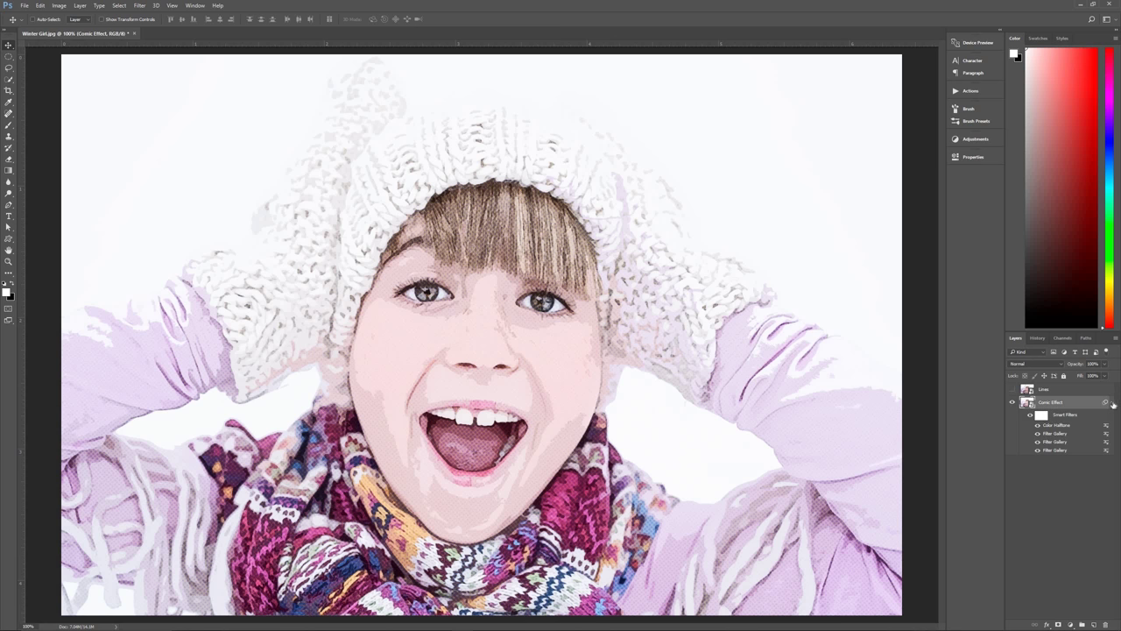
{"action": "left_click", "coordinate": [1112, 405]}
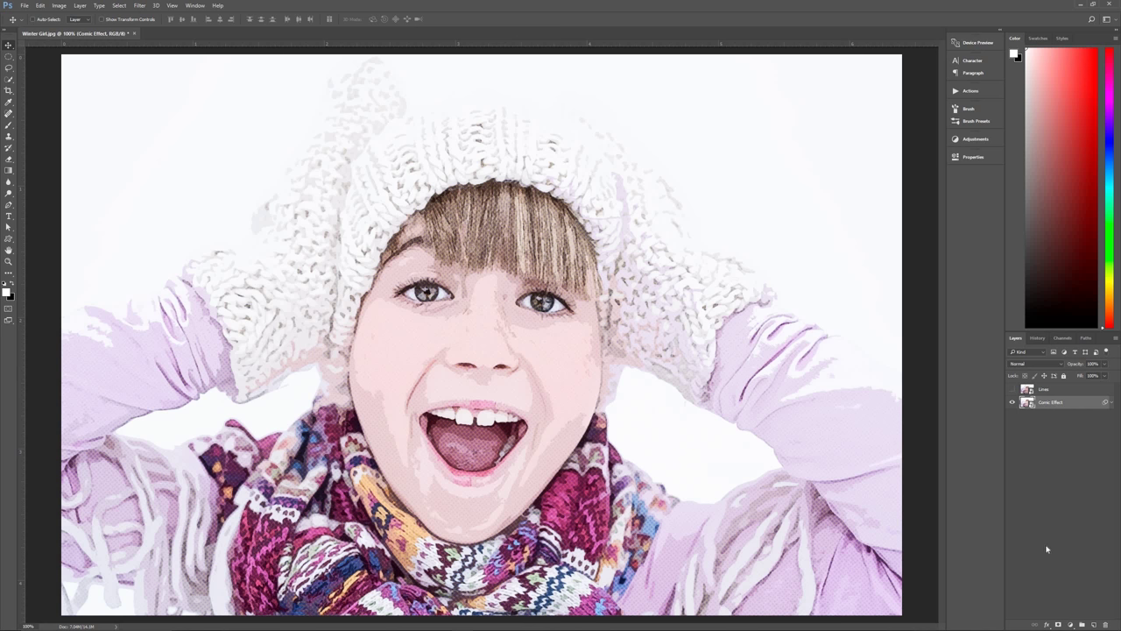
- Add a Vibrance adjustment layer above Comic Effect with Vibrance +100 and Saturation 15, and compare the image with and without it
{"action": "left_click", "coordinate": [1070, 624]}
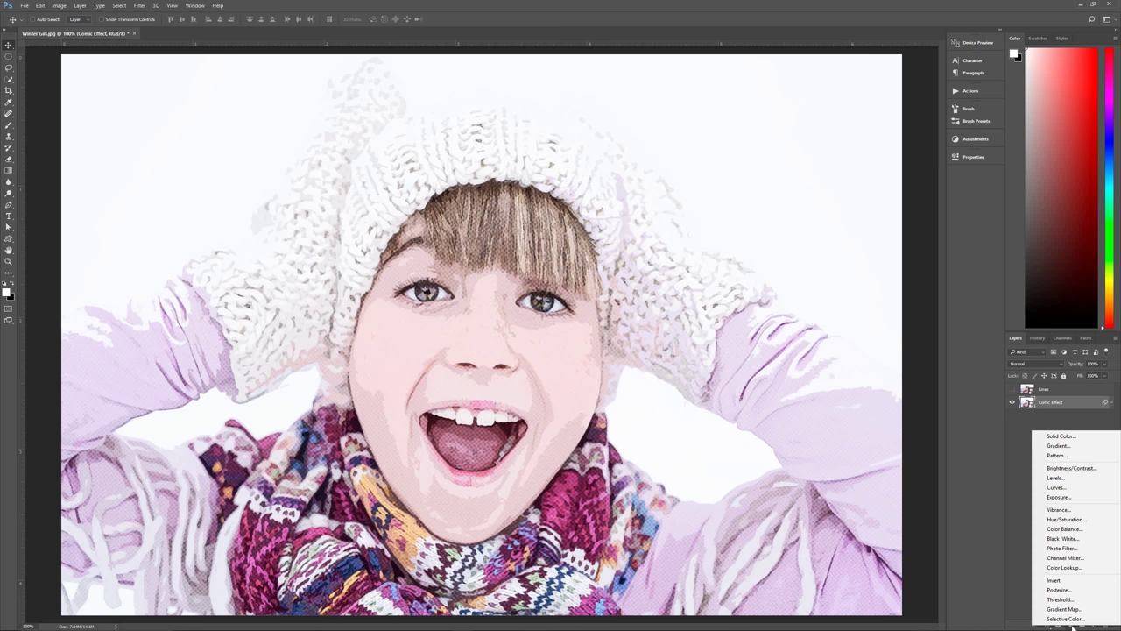
{"action": "left_click", "coordinate": [1061, 510]}
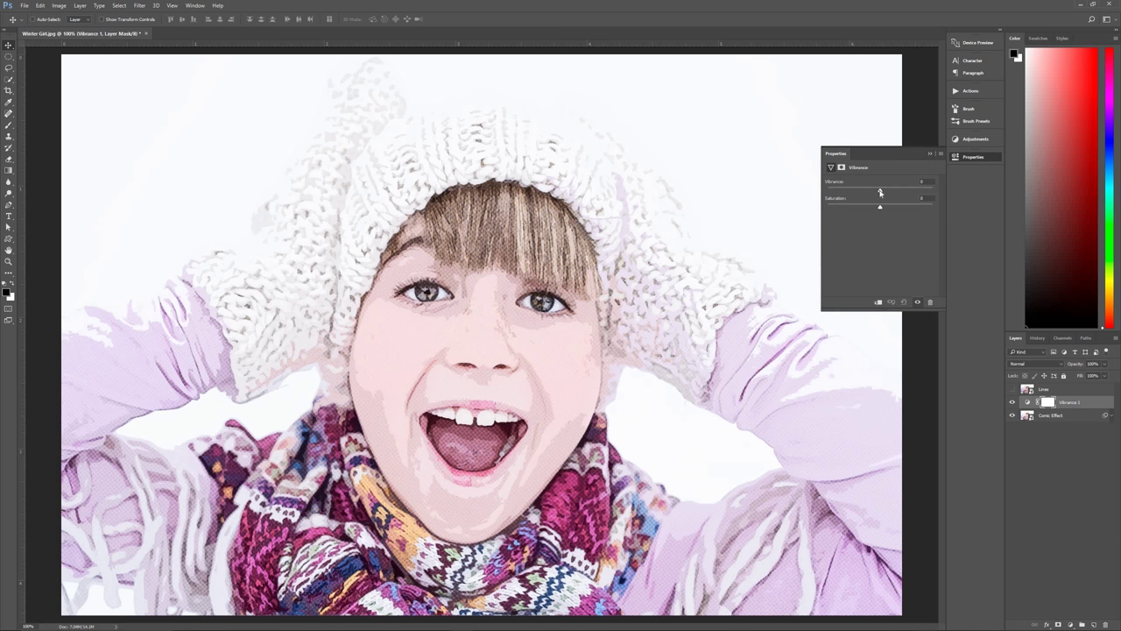
{"action": "left_click_drag", "start_coordinate": [904, 193], "coordinate": [946, 196]}
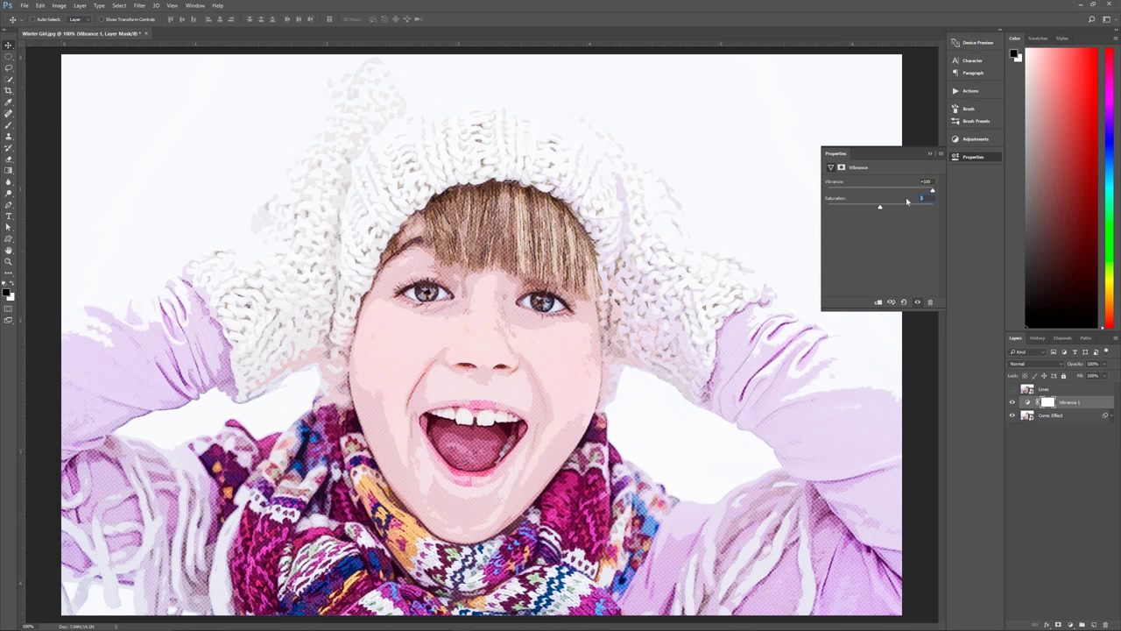
{"action": "type", "text": "15"}
{"action": "left_click", "coordinate": [930, 154]}
{"action": "left_click", "coordinate": [1067, 407]}
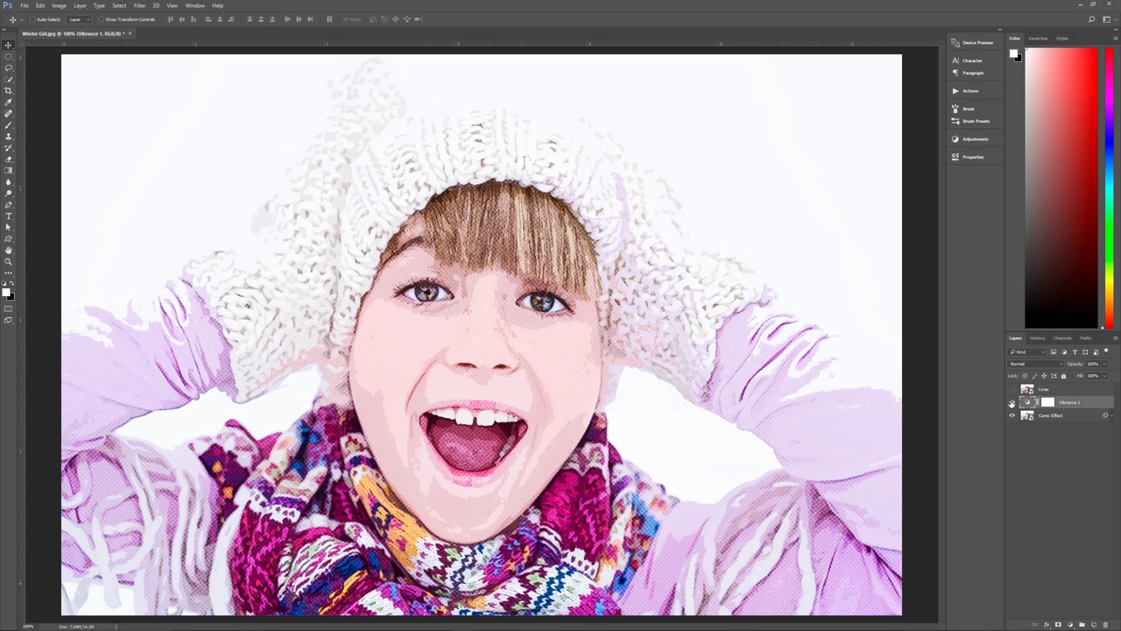
{"action": "left_click", "coordinate": [1012, 402]}
{"action": "left_click", "coordinate": [1012, 402]}
- Set white as foreground and black as background color, and select the Lines layer and make it visible
{"action": "key", "text": "d"}
{"action": "key", "text": "x"}
{"action": "left_click", "coordinate": [1050, 392]}
{"action": "left_click", "coordinate": [1012, 389]}
{"action": "left_click", "coordinate": [1012, 389]}
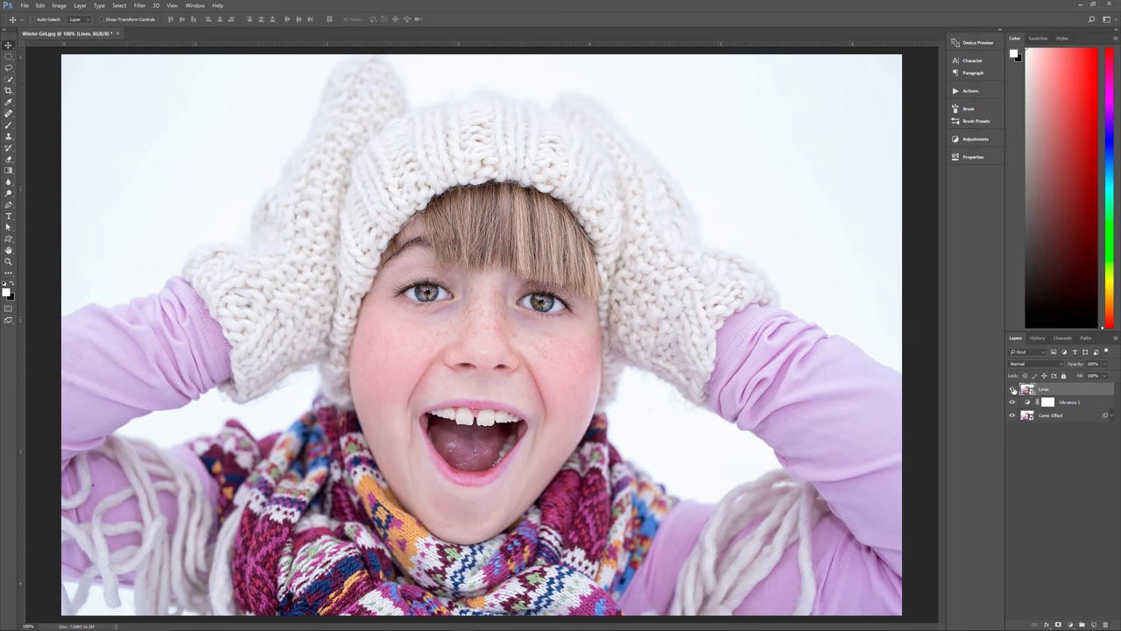
{"action": "left_click", "coordinate": [1012, 389]}
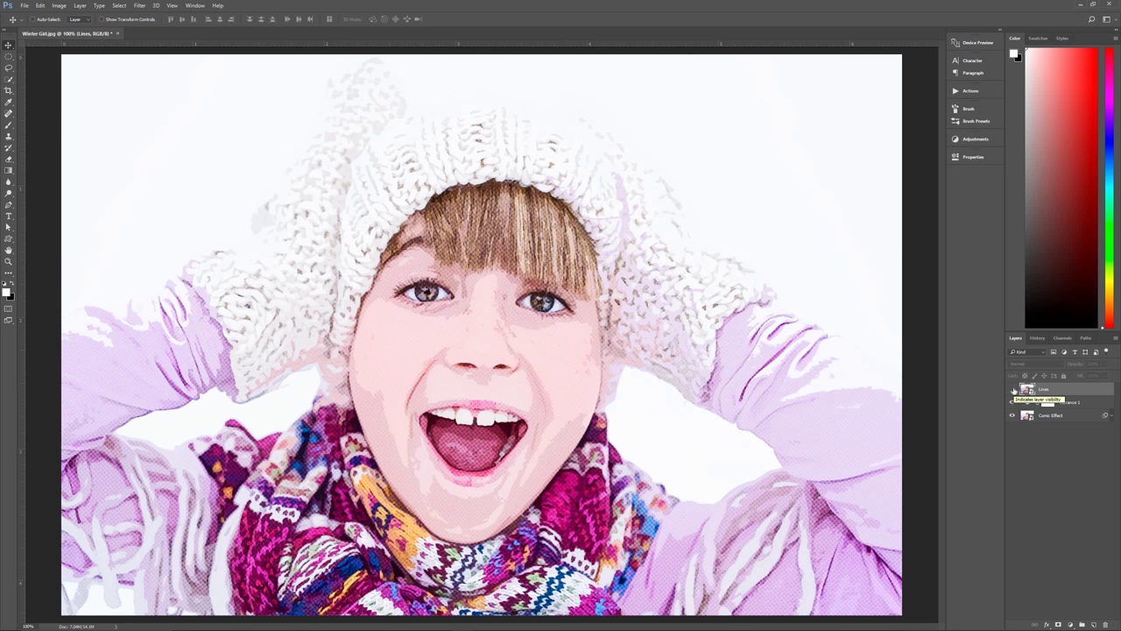
{"action": "left_click", "coordinate": [1012, 388]}
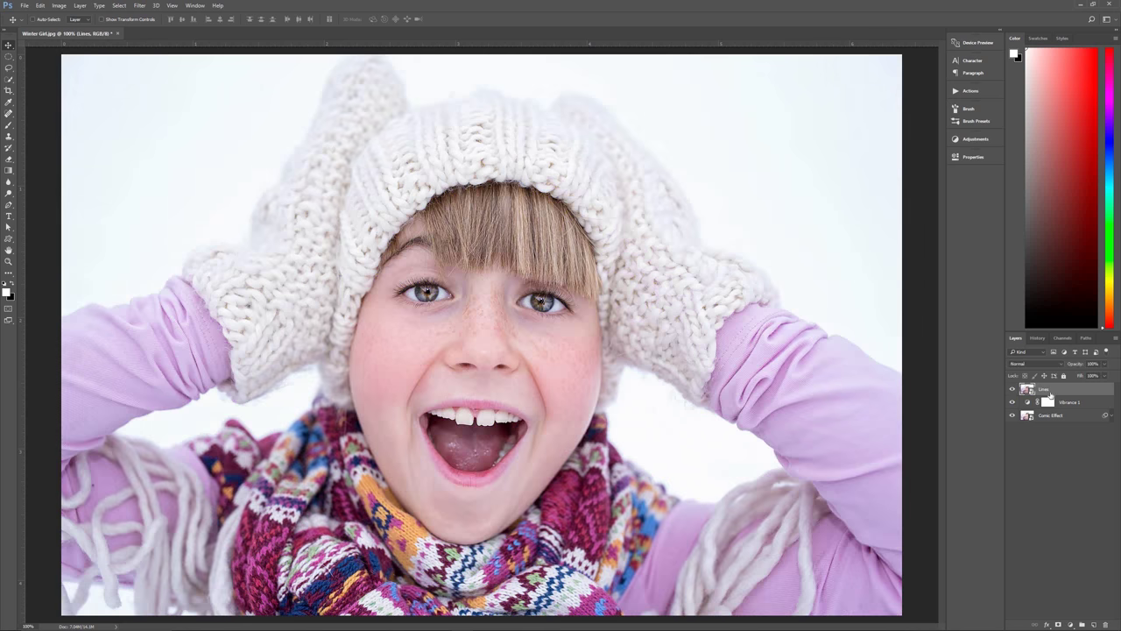
{"action": "left_click", "coordinate": [1012, 389]}
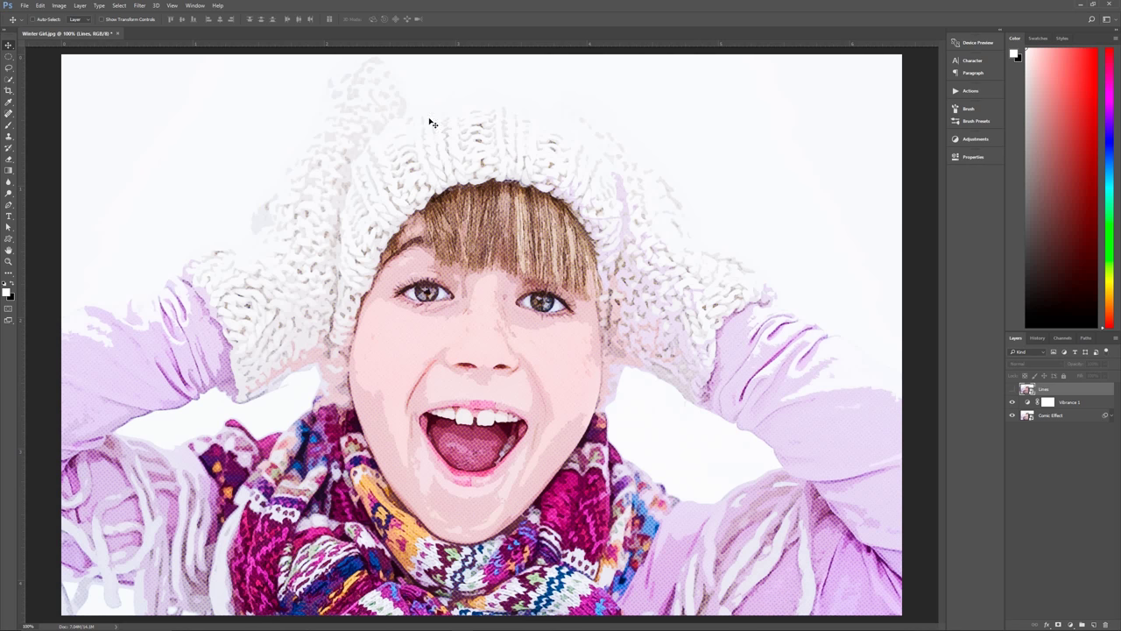
{"action": "left_click", "coordinate": [1013, 390]}
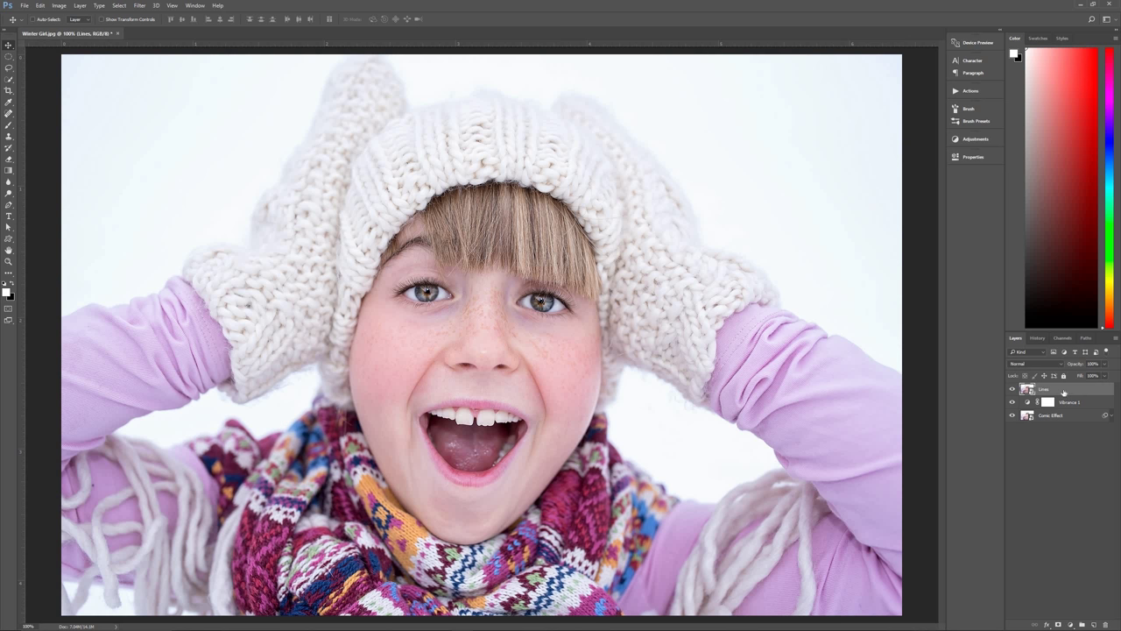
- Add the Glowing Edges filter to the Lines layer with Edge Width 2, Edge Brightness 6 and Smoothness 4
{"action": "left_click", "coordinate": [138, 7]}
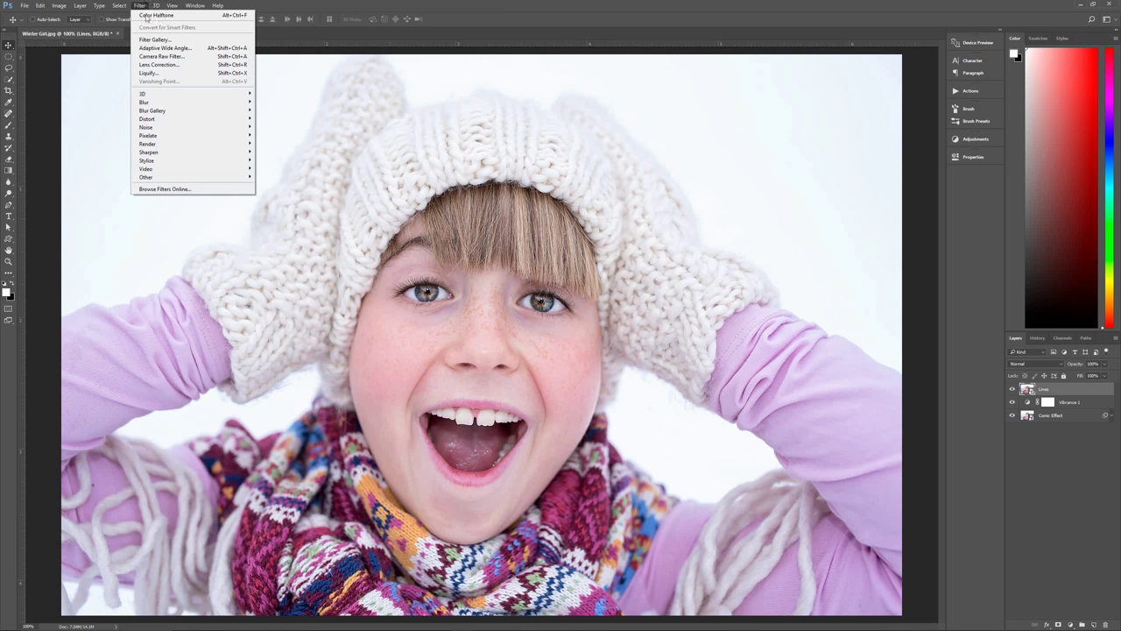
{"action": "left_click", "coordinate": [175, 40]}
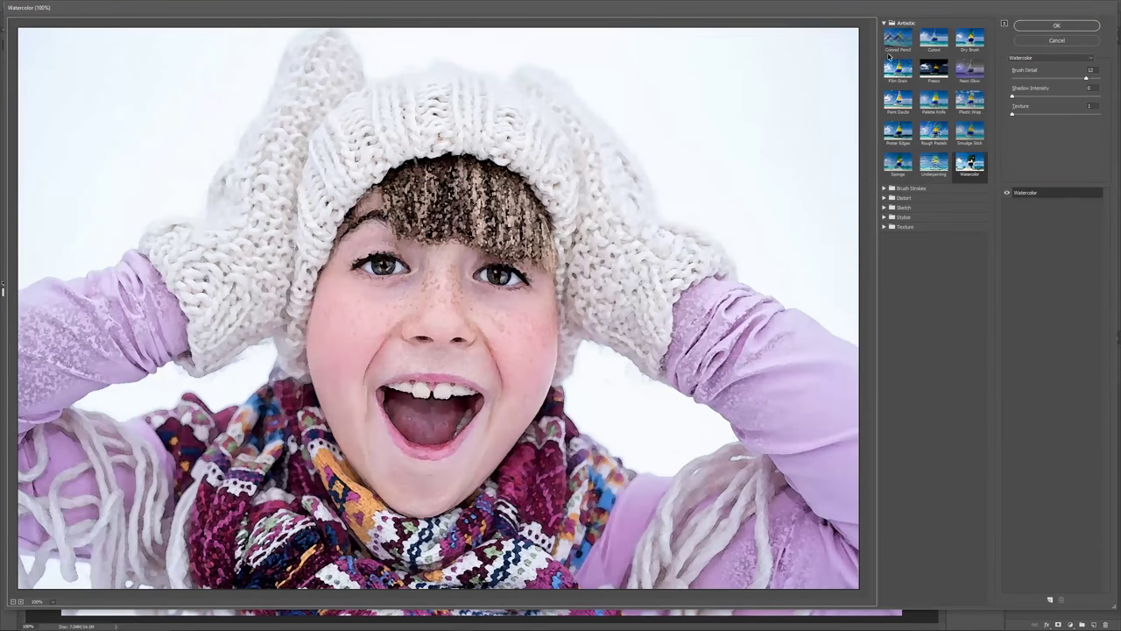
{"action": "left_click", "coordinate": [885, 23]}
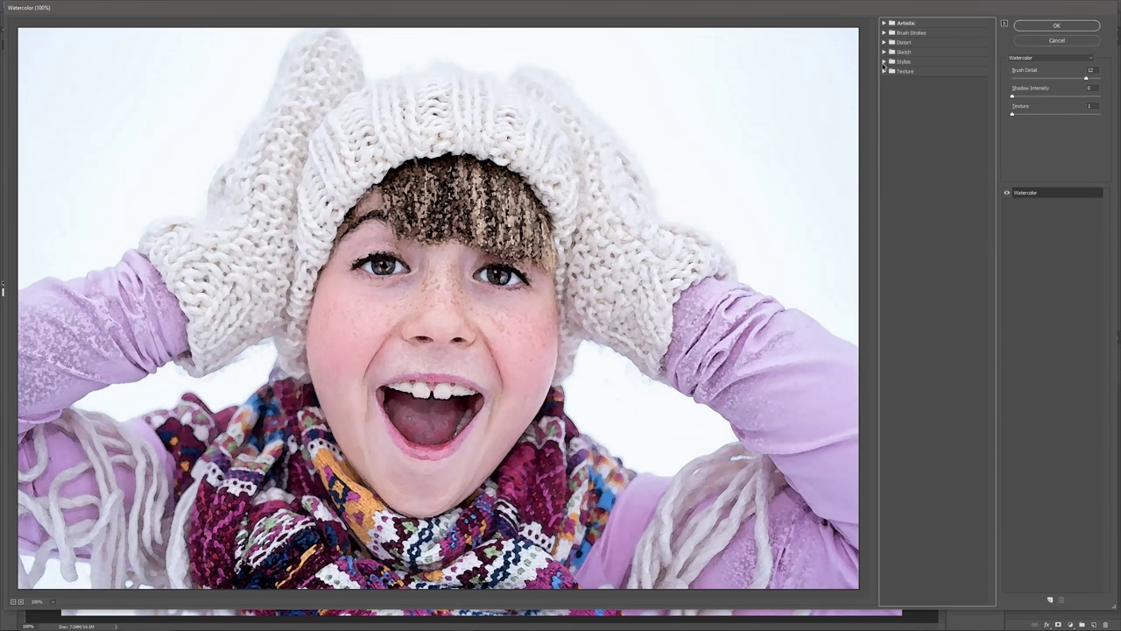
{"action": "left_click", "coordinate": [885, 62]}
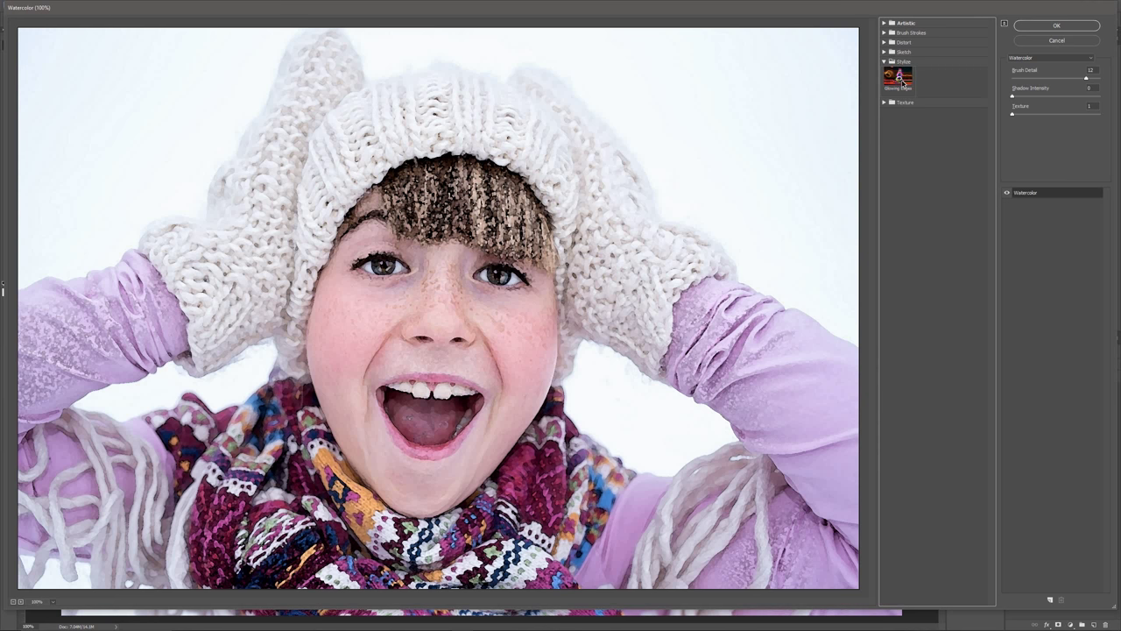
{"action": "left_click", "coordinate": [902, 81]}
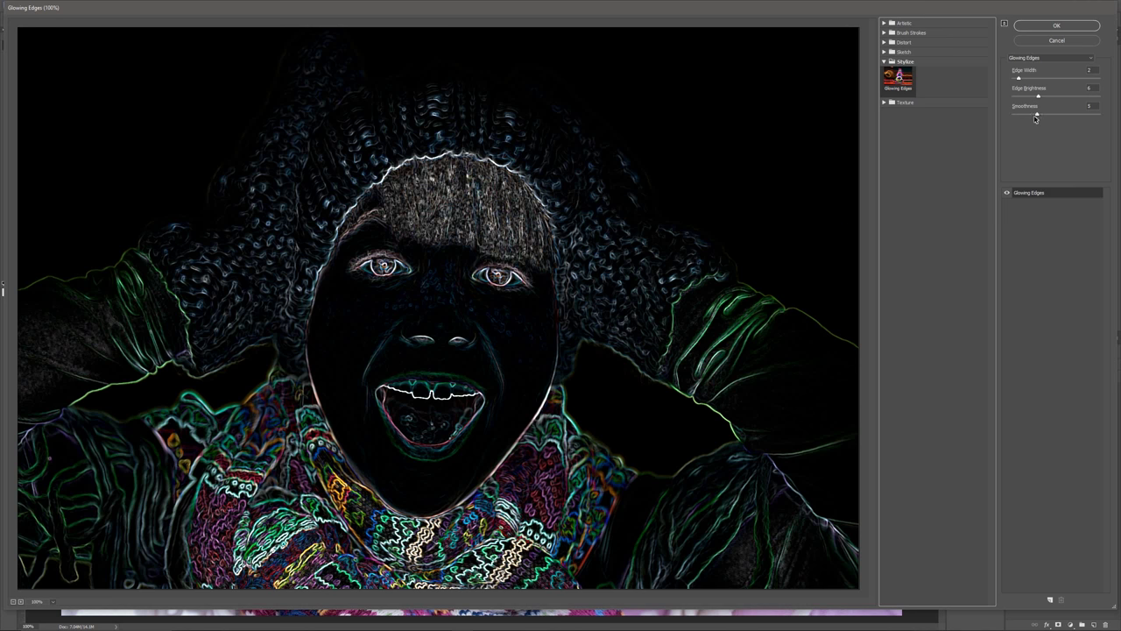
{"action": "left_click_drag", "start_coordinate": [1037, 116], "coordinate": [1017, 120]}
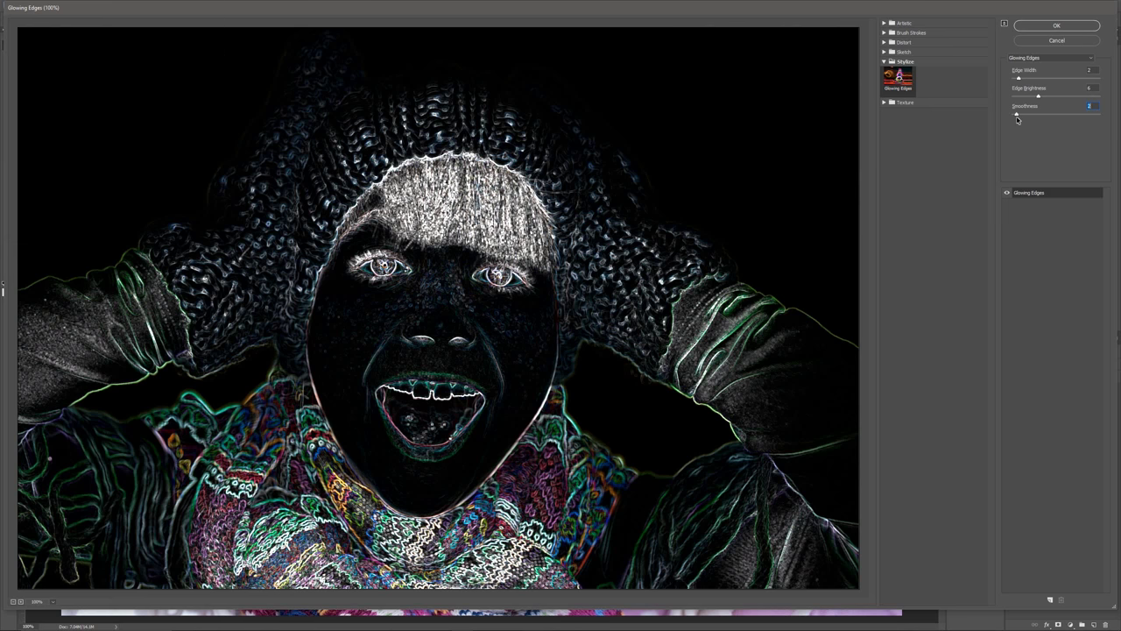
{"action": "left_click_drag", "start_coordinate": [1017, 119], "coordinate": [1089, 122]}
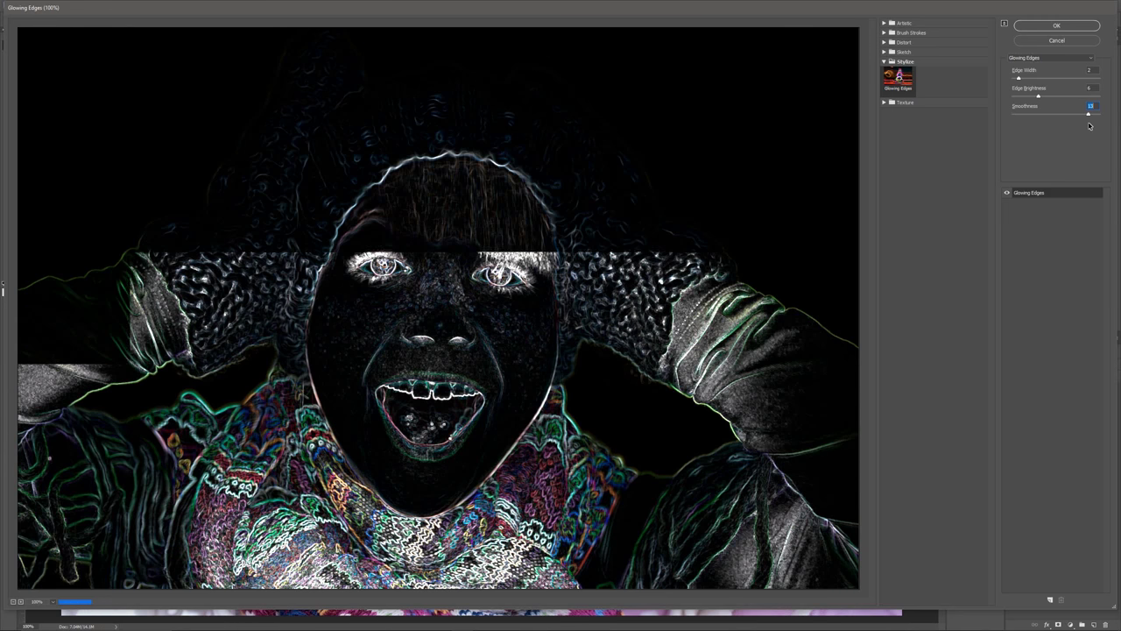
{"action": "left_click_drag", "start_coordinate": [1090, 126], "coordinate": [1033, 129]}
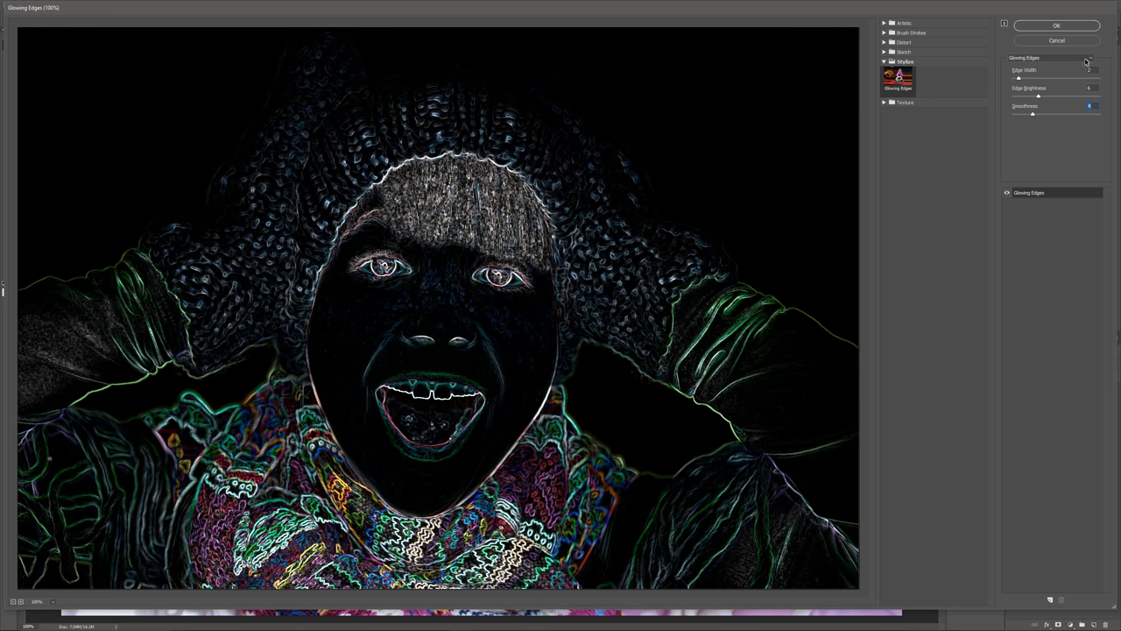
{"action": "left_click", "coordinate": [1056, 25]}
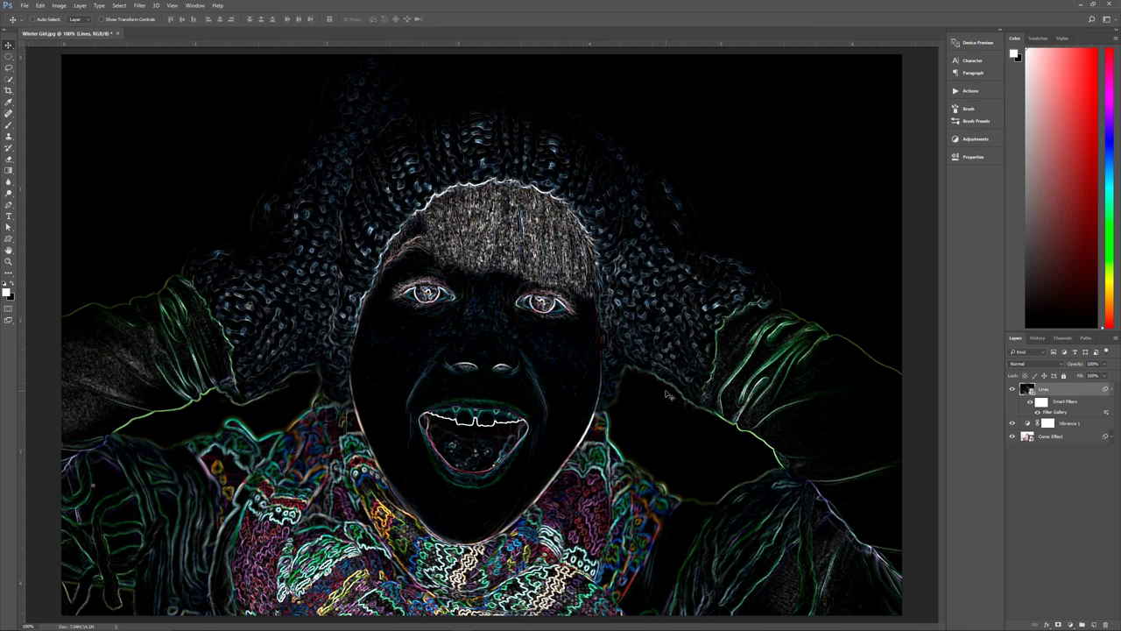
- Open the Filter Gallery for the Lines layer and choose the Torn Edges filter from the Sketch filters
{"action": "left_click", "coordinate": [144, 6]}
{"action": "key", "text": "Escape"}
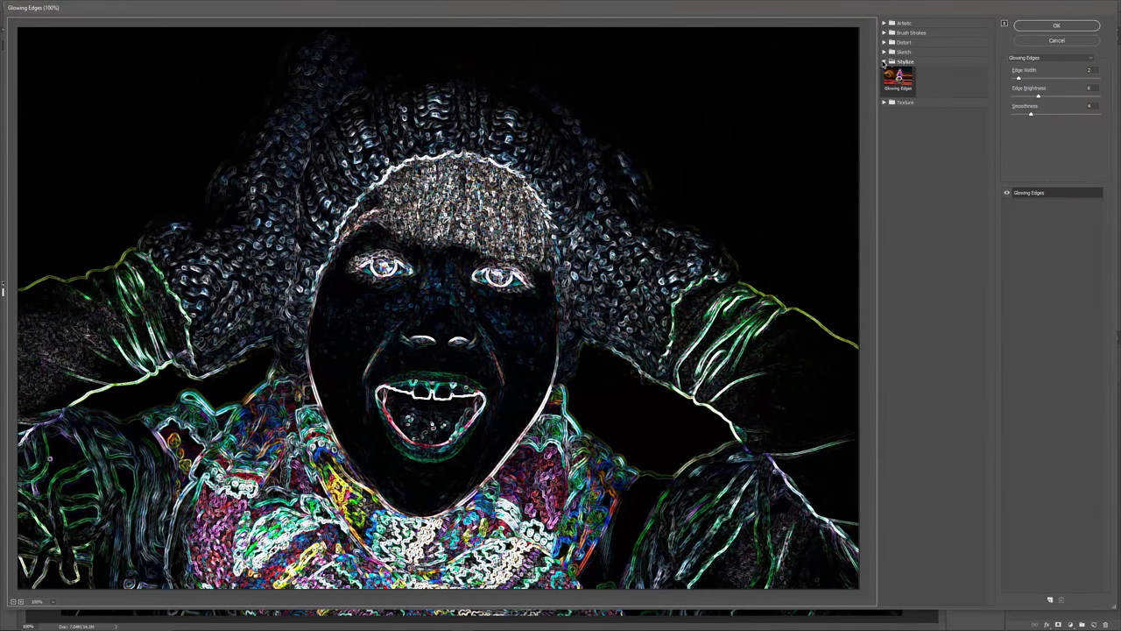
{"action": "left_click", "coordinate": [885, 63]}
{"action": "left_click", "coordinate": [904, 52]}
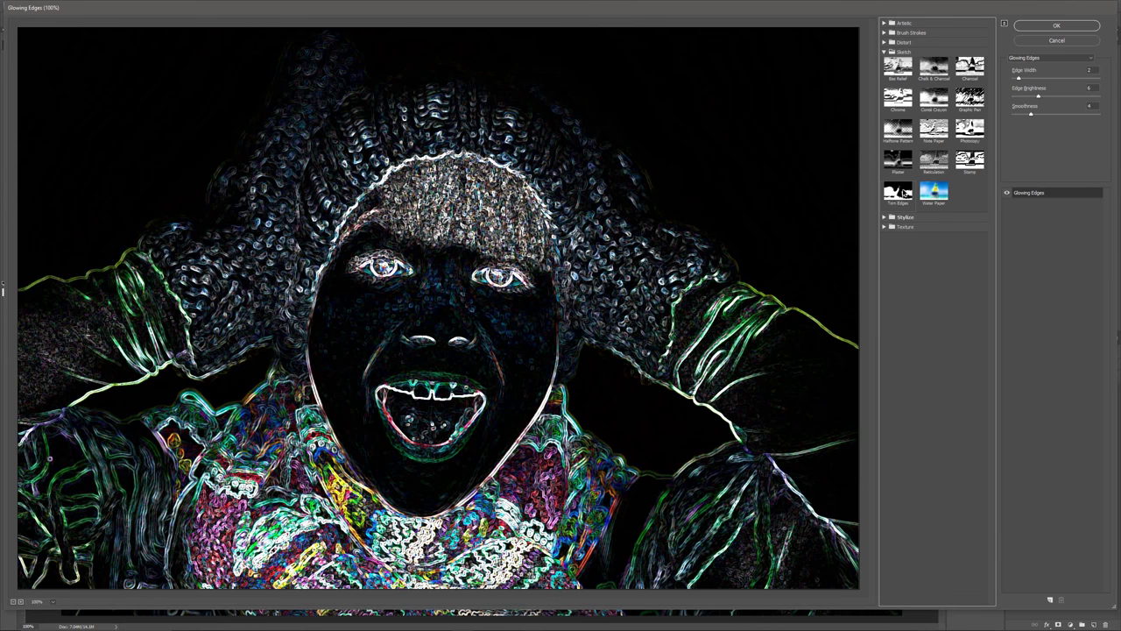
{"action": "left_click", "coordinate": [902, 193]}
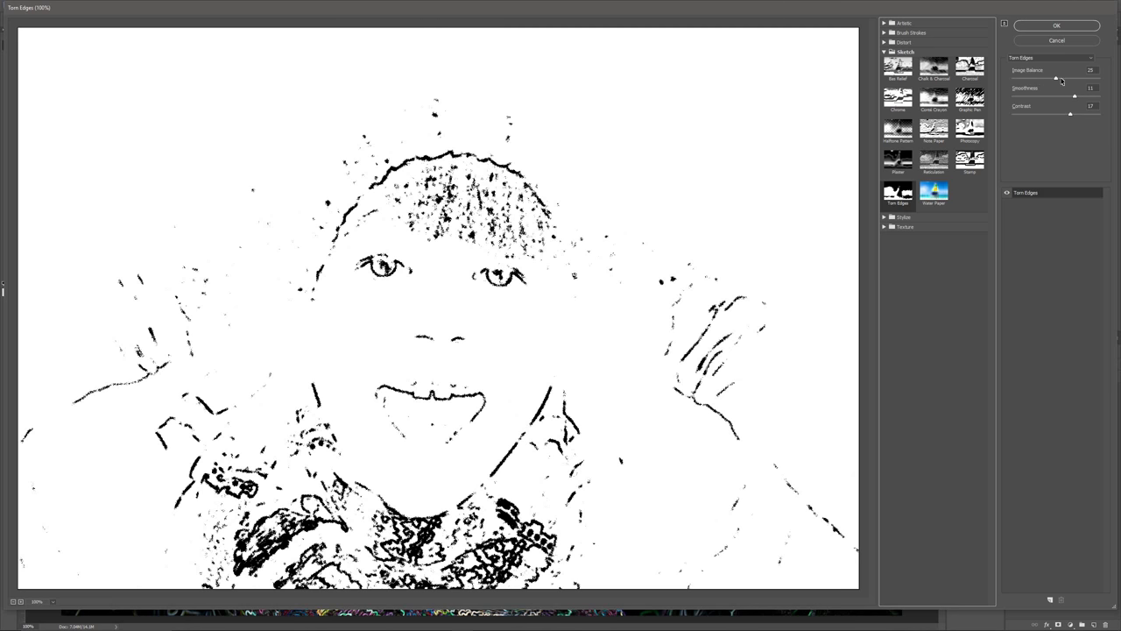
- Set Torn Edges to Image Balance 8, Smoothness 15 and Contrast 11, and apply it to the Lines layer
{"action": "left_click_drag", "start_coordinate": [1055, 80], "coordinate": [1026, 83]}
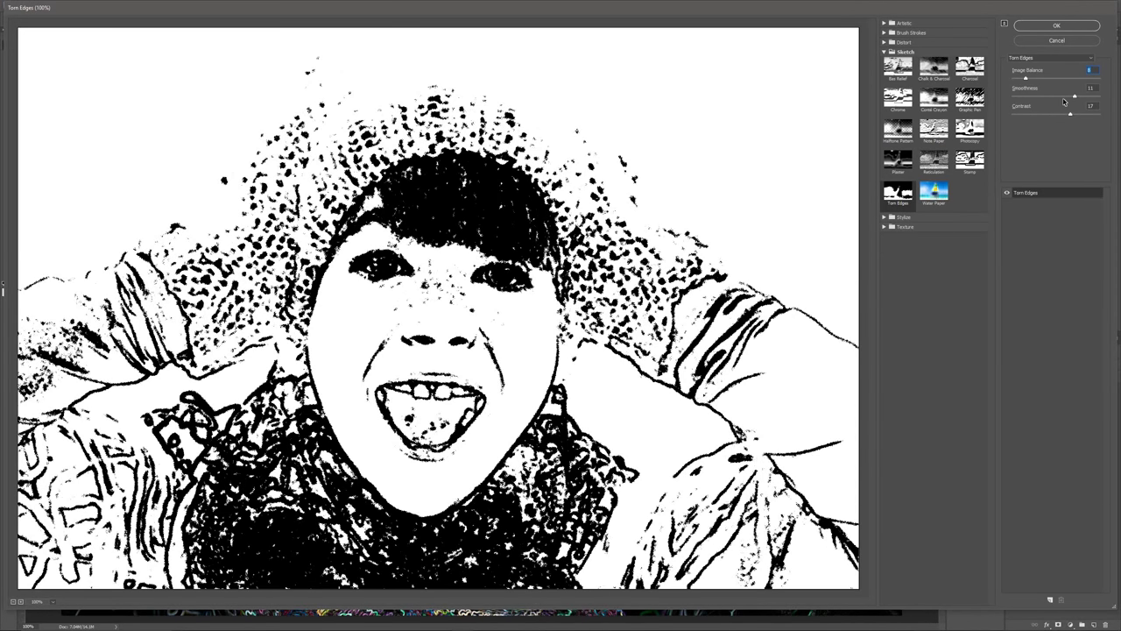
{"action": "left_click_drag", "start_coordinate": [1076, 98], "coordinate": [1100, 97]}
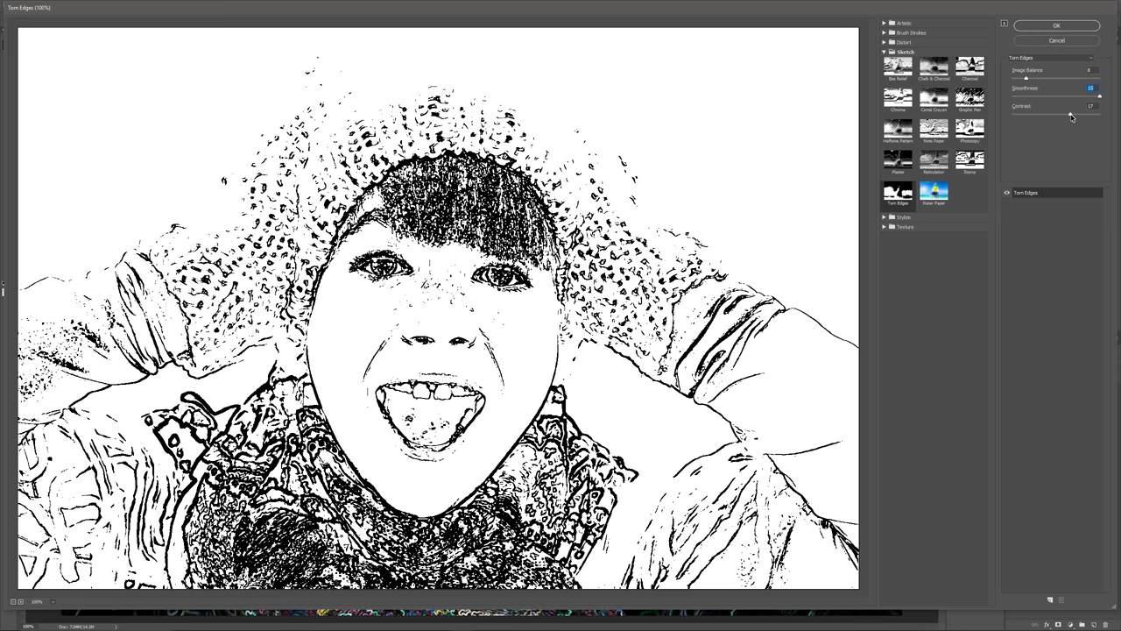
{"action": "key", "text": "Tab"}
{"action": "left_click_drag", "start_coordinate": [1070, 116], "coordinate": [1100, 117]}
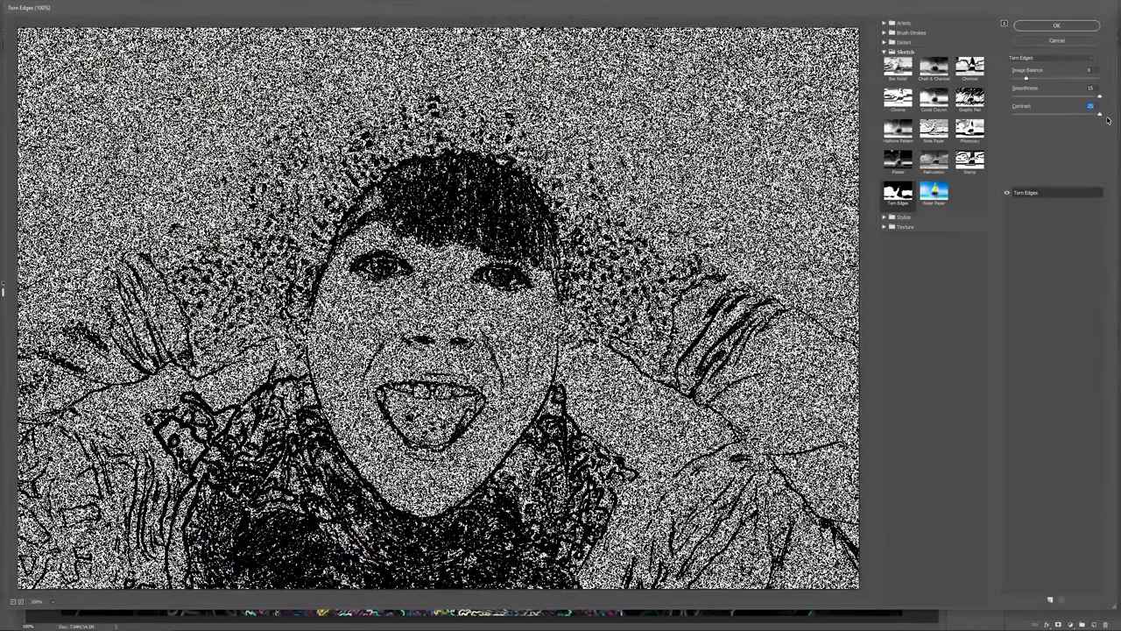
{"action": "type", "text": "1"}
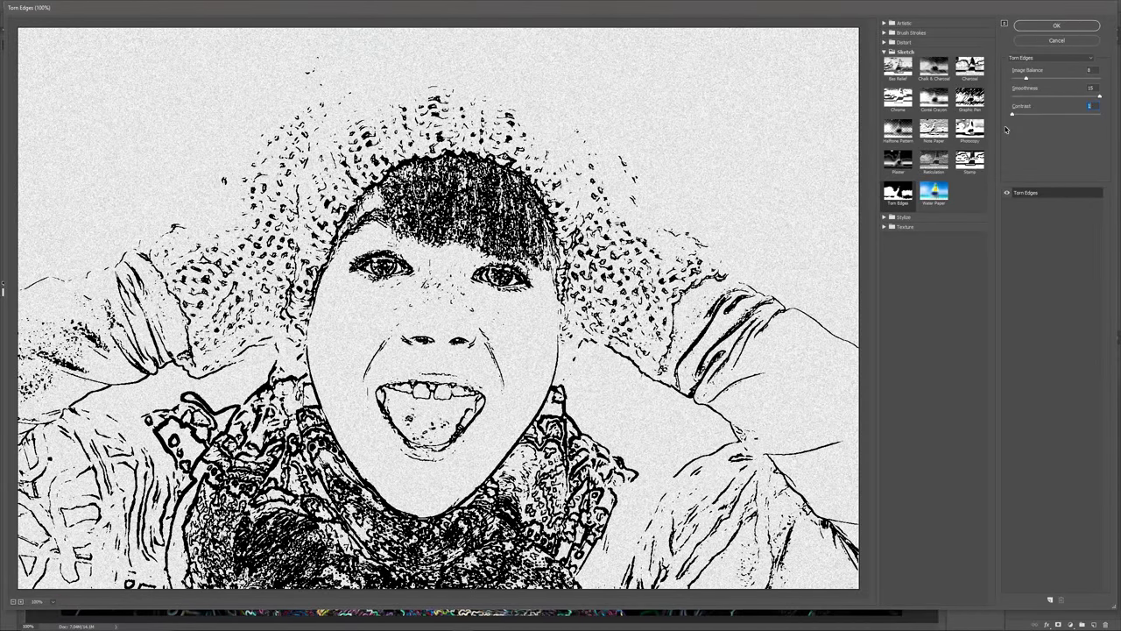
{"action": "left_click_drag", "start_coordinate": [1005, 130], "coordinate": [1050, 123]}
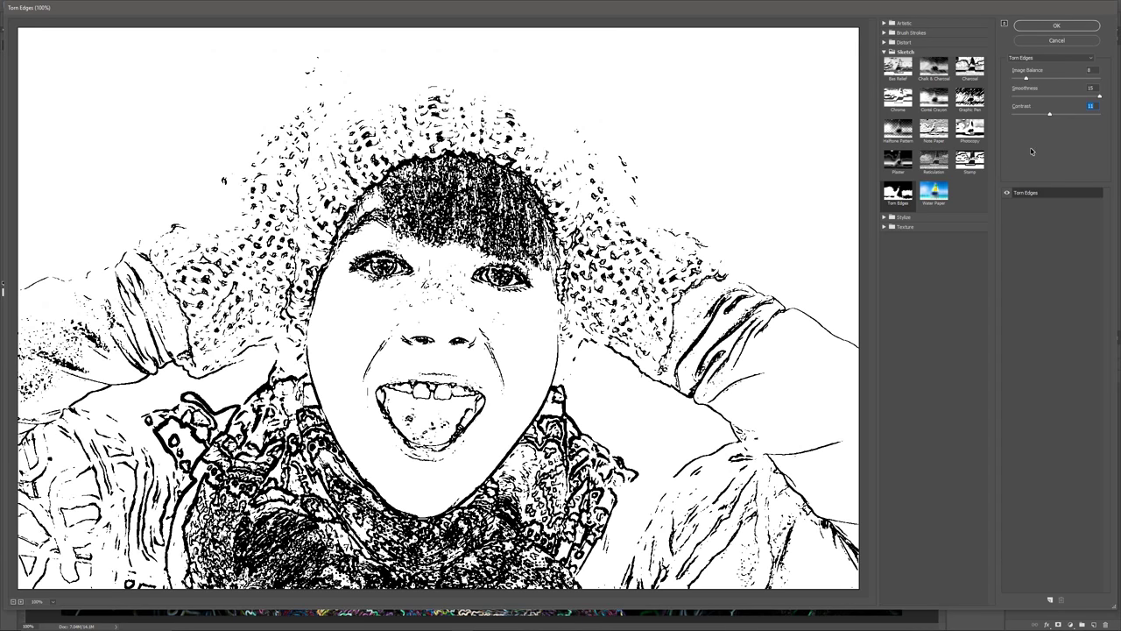
{"action": "left_click", "coordinate": [1044, 28]}
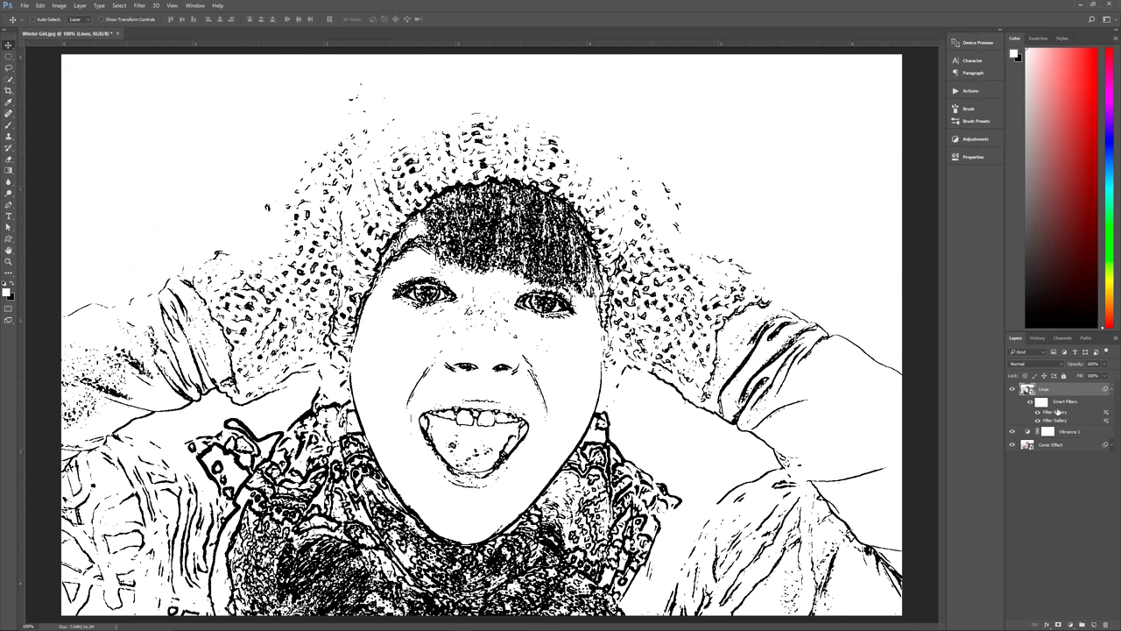
- Check the blending options of the Torn Edges smart filter, and collapse the smart filter list of the Lines layer
{"action": "double_click", "coordinate": [1105, 415]}
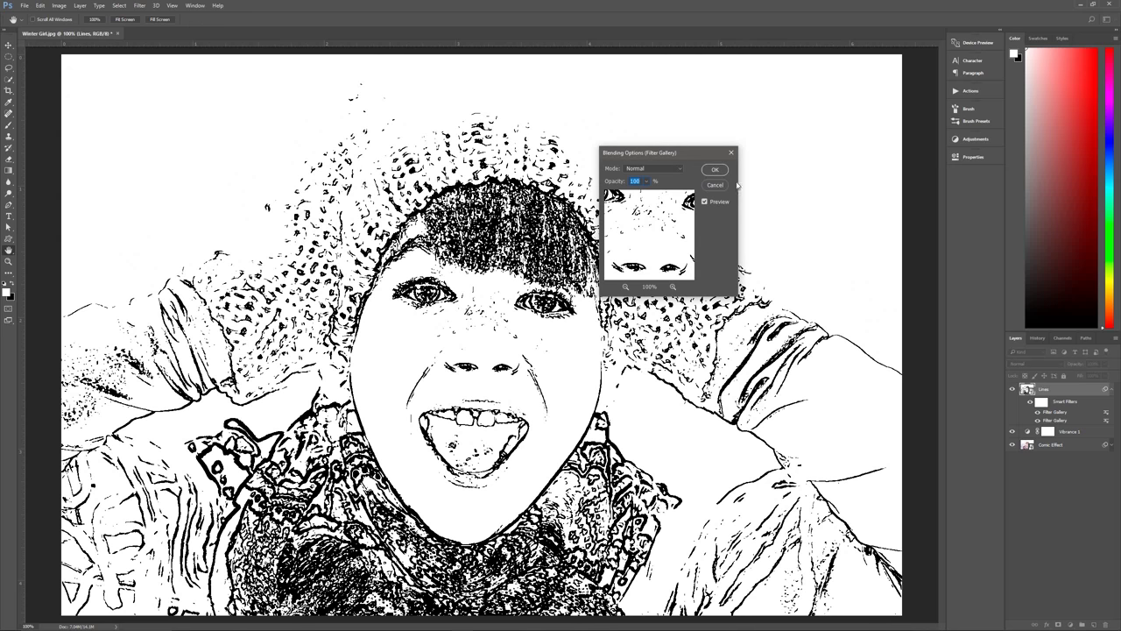
{"action": "key", "text": "Return"}
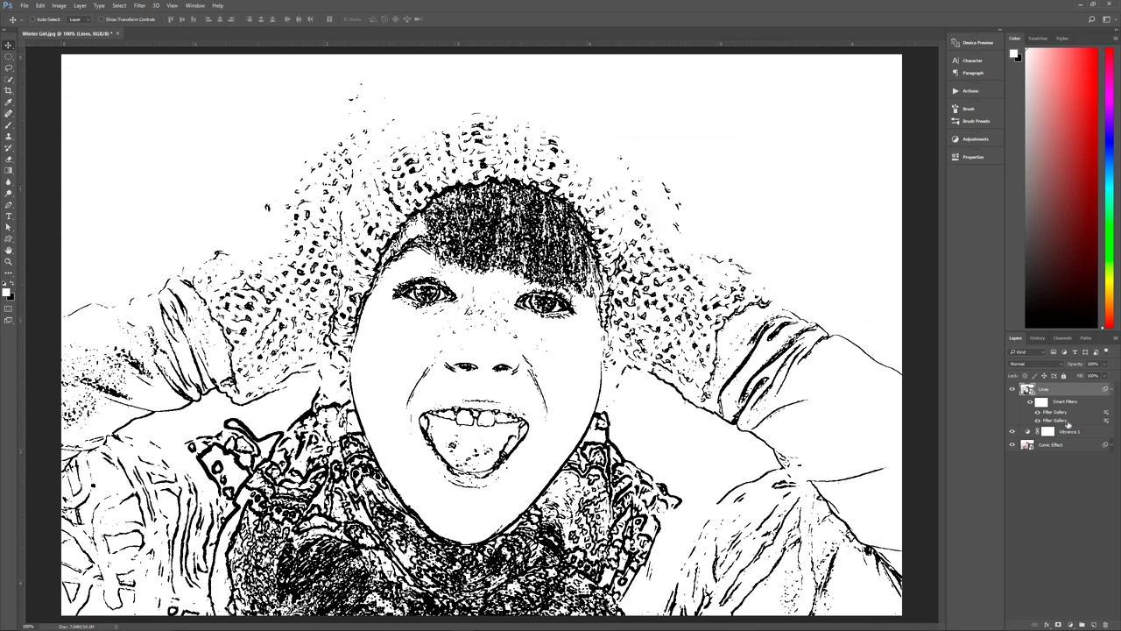
{"action": "left_click", "coordinate": [1112, 389]}
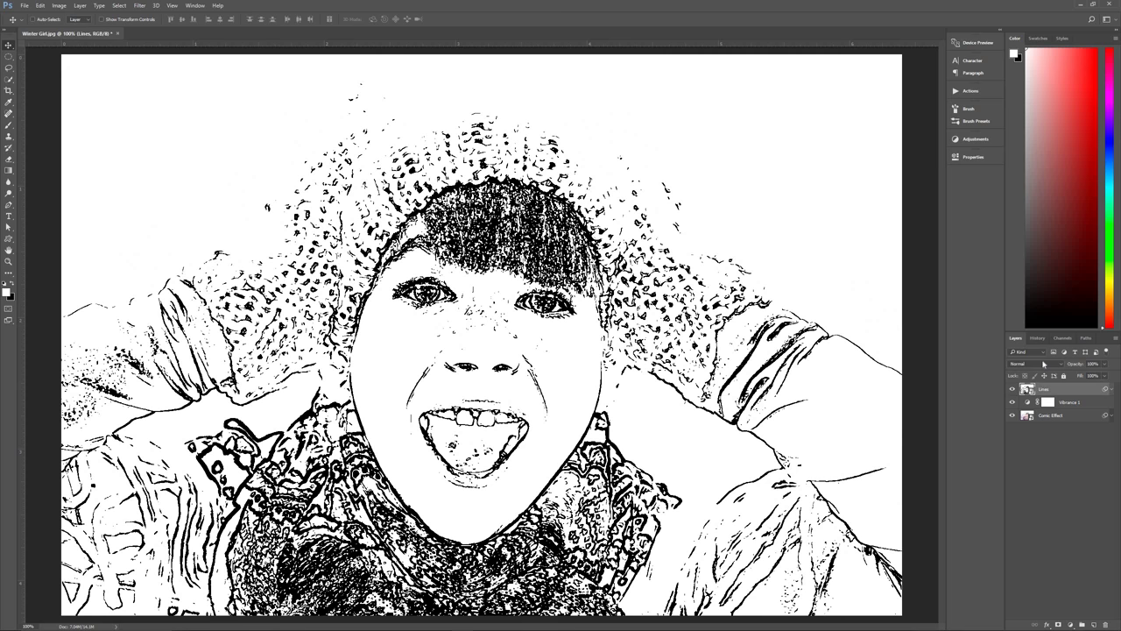
- Set the Lines layer's blend mode to Multiply and its opacity to 25%
{"action": "left_click", "coordinate": [1042, 364]}
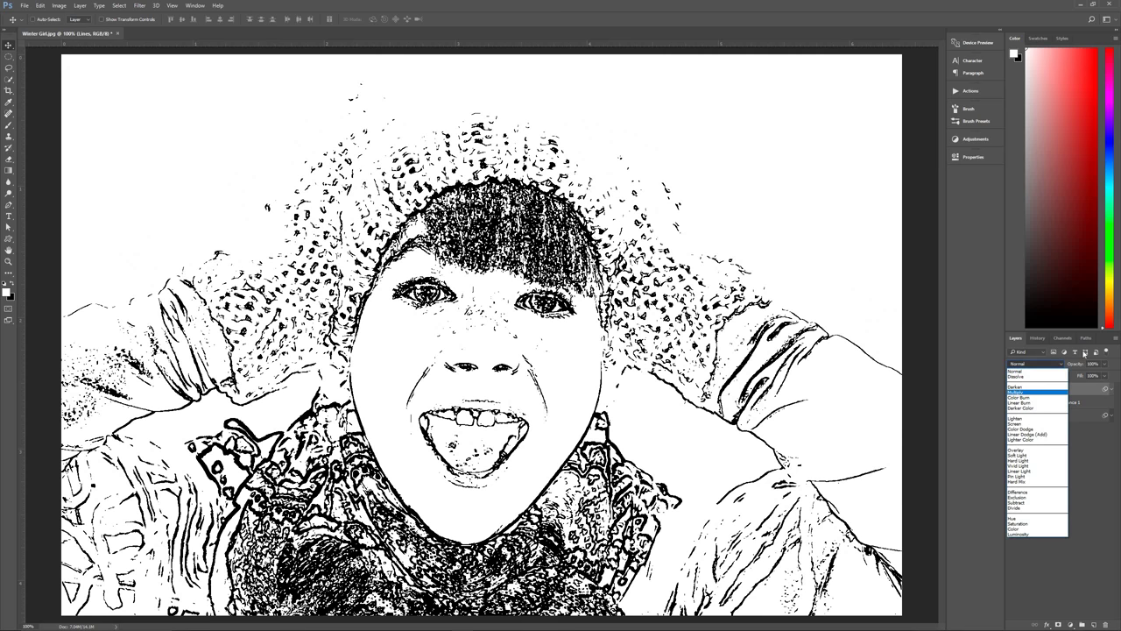
{"action": "left_click", "coordinate": [1038, 392]}
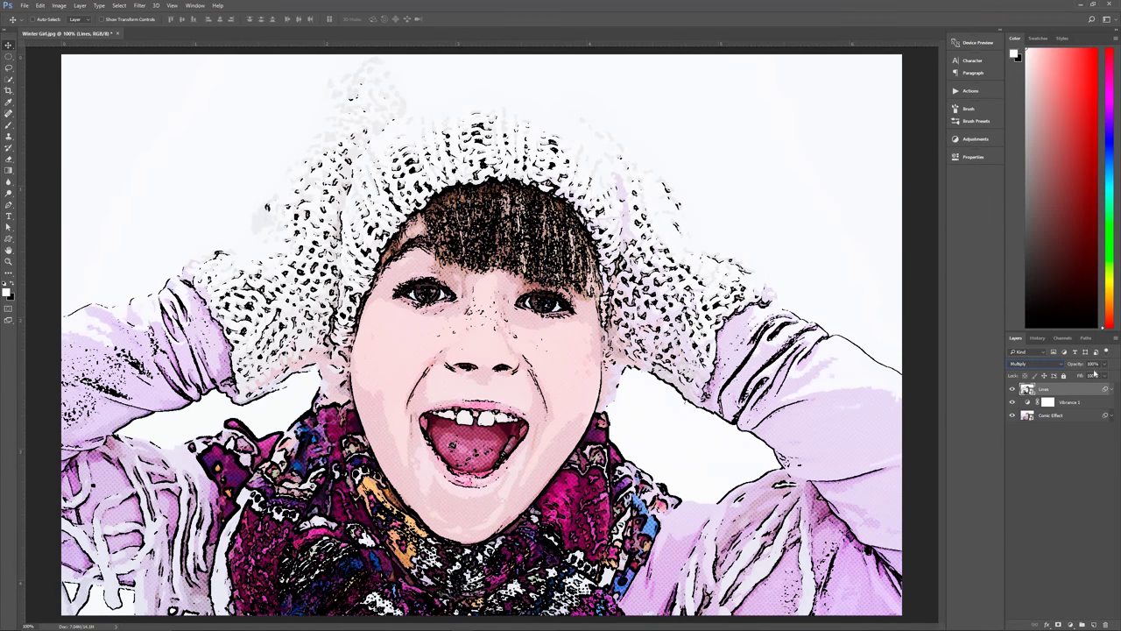
{"action": "left_click", "coordinate": [1092, 364]}
{"action": "type", "text": "25"}
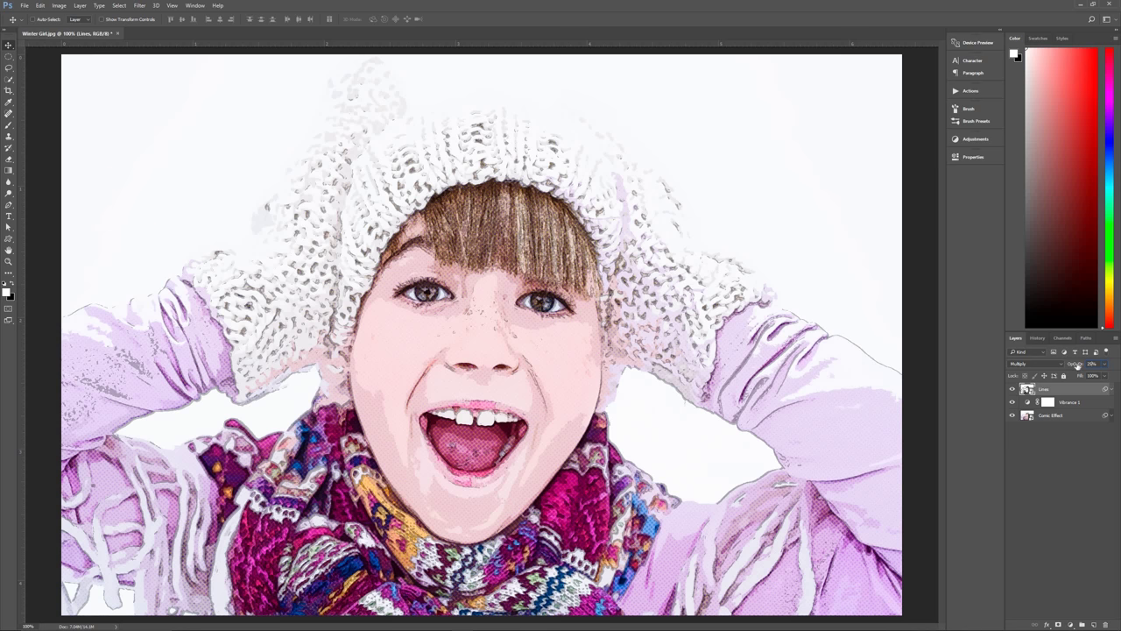
{"action": "left_click_drag", "start_coordinate": [1078, 364], "coordinate": [1053, 369]}
{"action": "type", "text": "25"}
- Add a new empty layer above the Lines layer and name it Shine
{"action": "left_click", "coordinate": [1093, 624]}
{"action": "double_click", "coordinate": [1049, 388]}
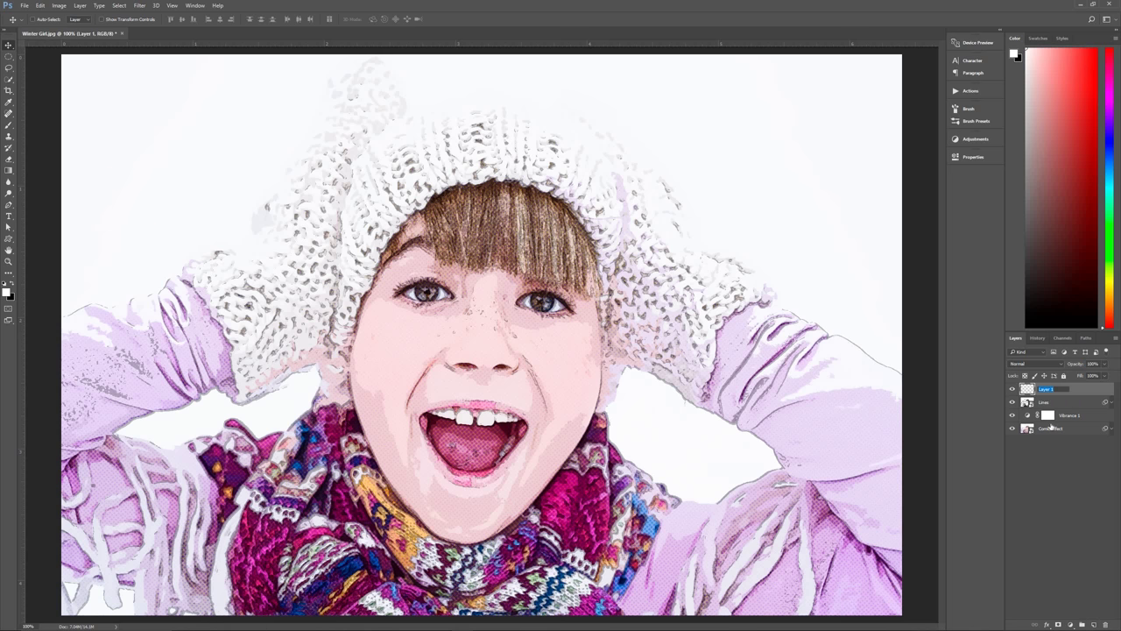
{"action": "type", "text": "Sh"}
{"action": "key", "text": "Return"}
- Activate the Brush tool with a hard round tip of 10 px and 100% hardness
{"action": "key", "text": "b"}
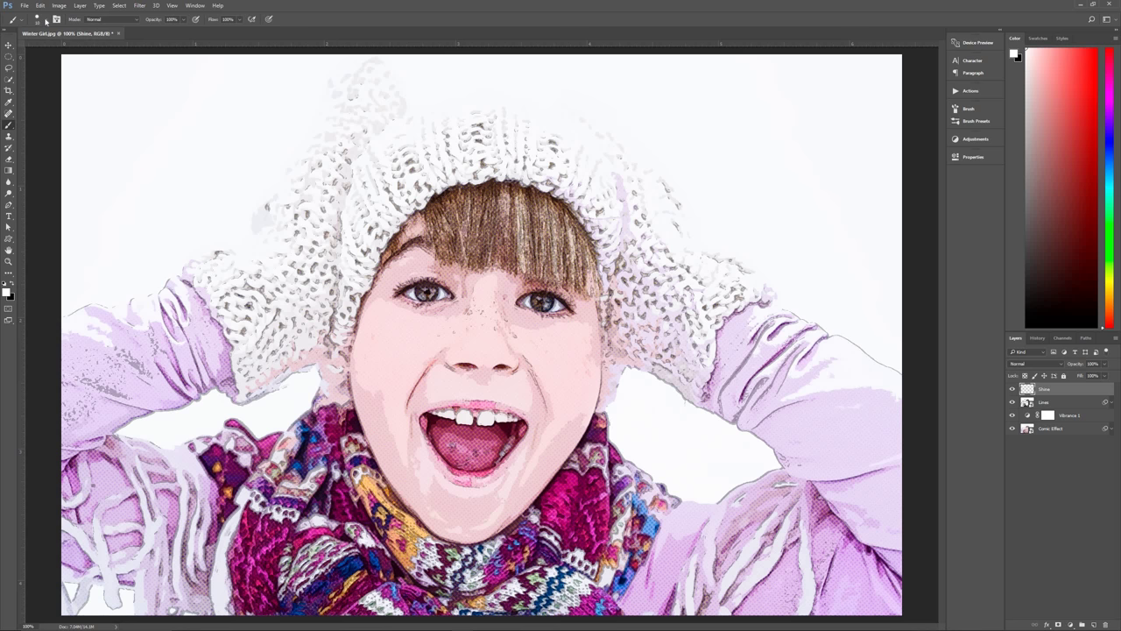
{"action": "left_click", "coordinate": [38, 20]}
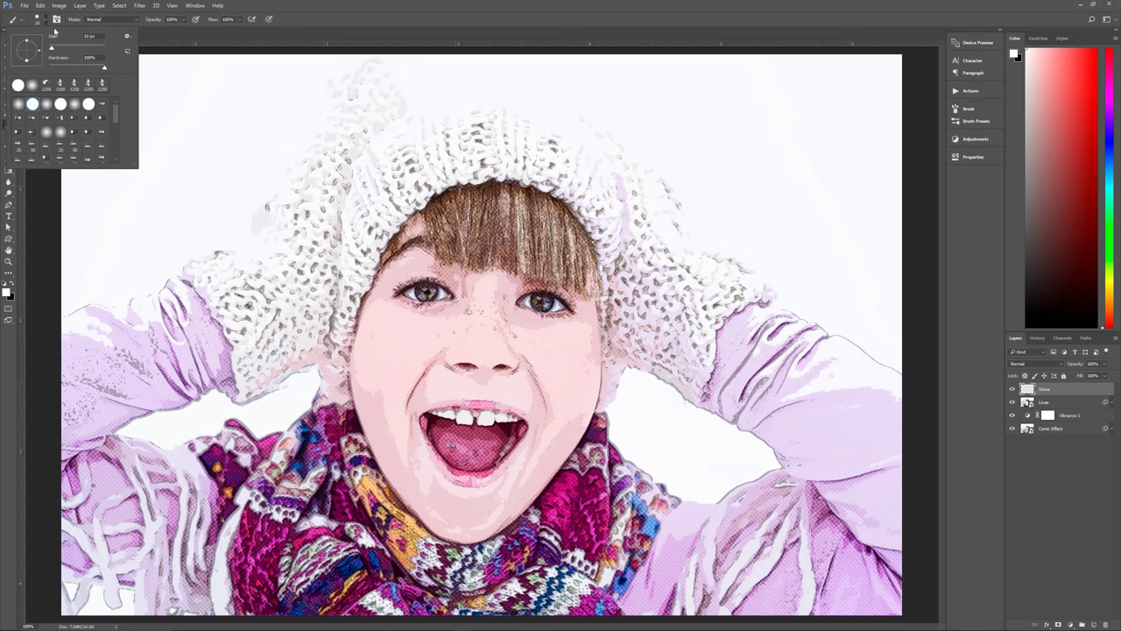
{"action": "left_click", "coordinate": [32, 104]}
{"action": "left_click", "coordinate": [282, 4]}
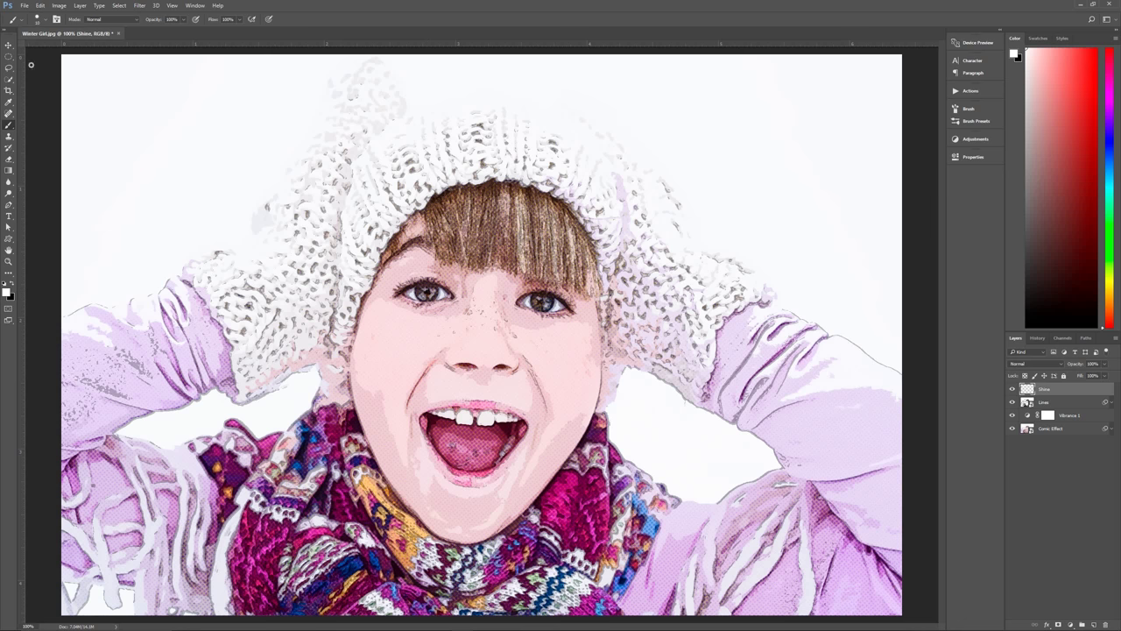
{"action": "left_click", "coordinate": [9, 45]}
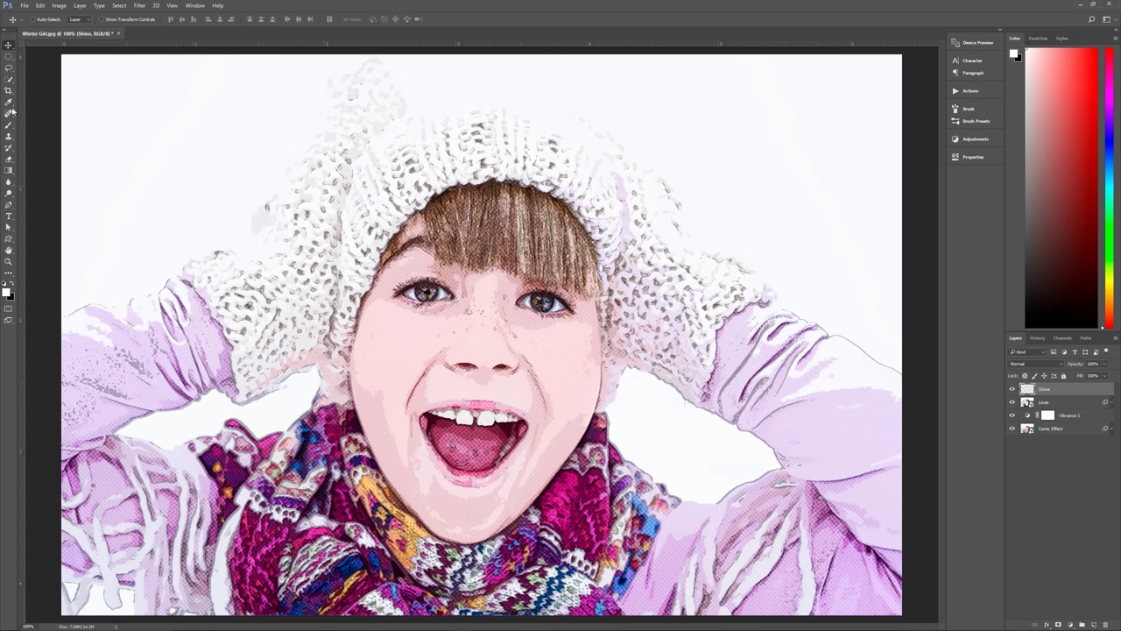
{"action": "key", "text": "b"}
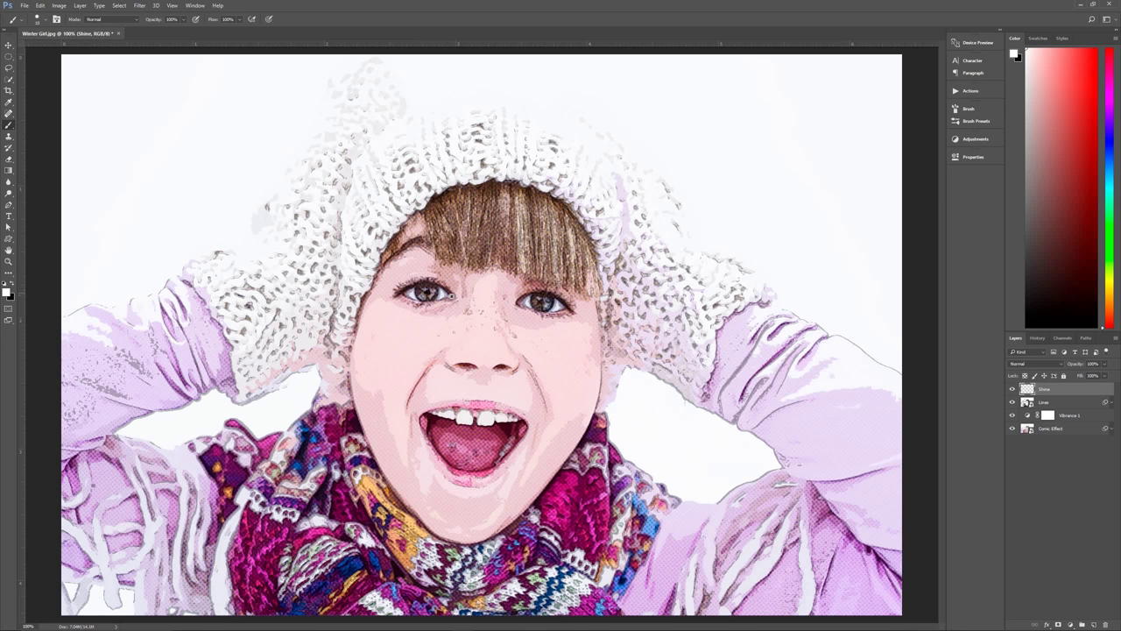
- Paint a small white highlight dot beside the pupil of each eye on the Shine layer
{"action": "scroll", "coordinate": [451, 296], "scroll_direction": "up", "scroll_amount": 10}
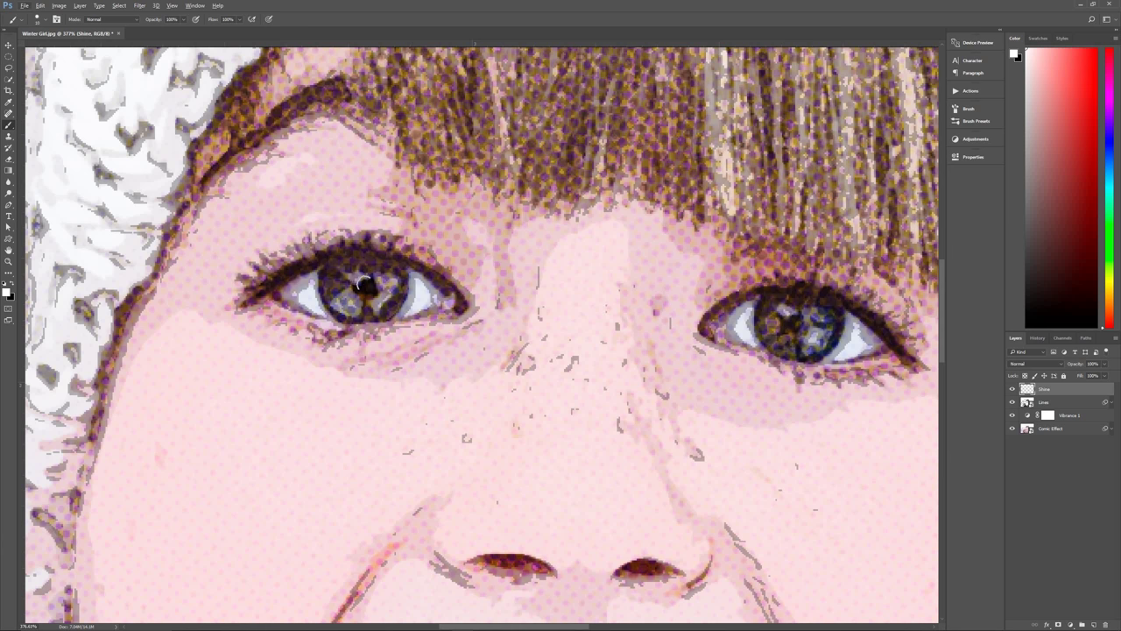
{"action": "left_click", "coordinate": [355, 275]}
{"action": "left_click", "coordinate": [781, 307]}
{"action": "left_click", "coordinate": [782, 308]}
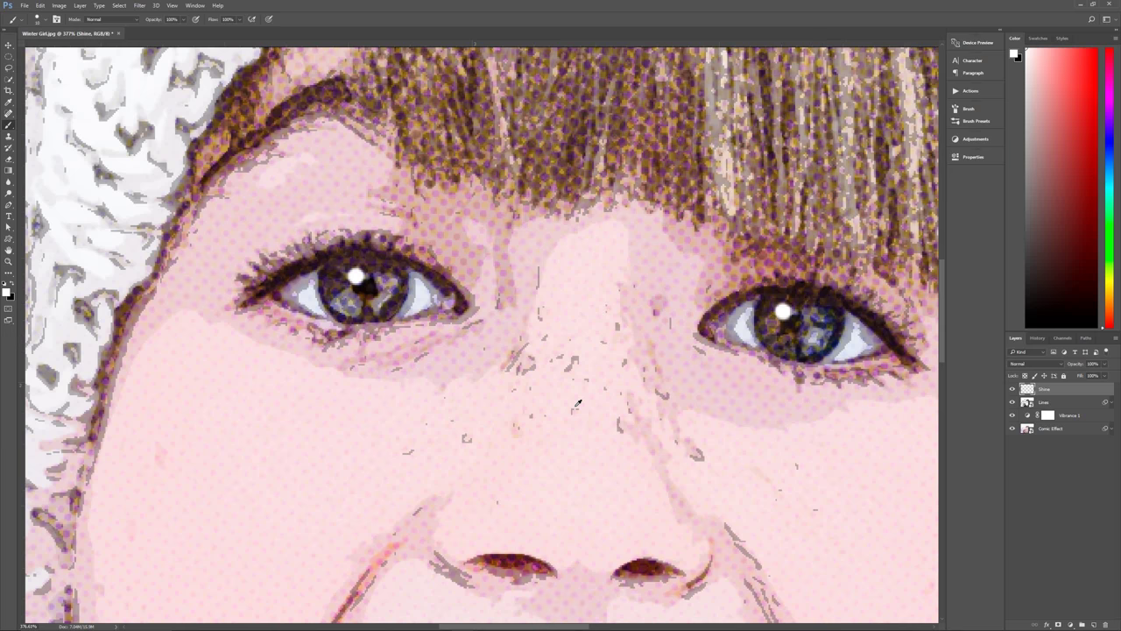
{"action": "scroll", "coordinate": [577, 403], "scroll_direction": "down", "scroll_amount": 1}
{"action": "scroll", "coordinate": [578, 403], "scroll_direction": "down", "scroll_amount": 6}
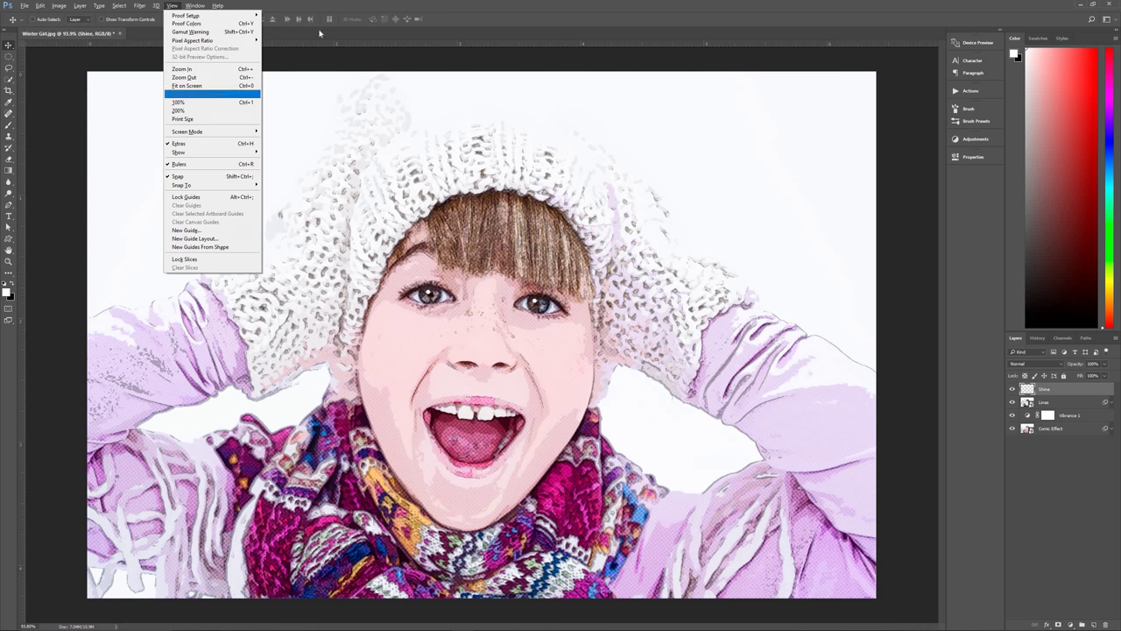
{"action": "key", "text": "v"}
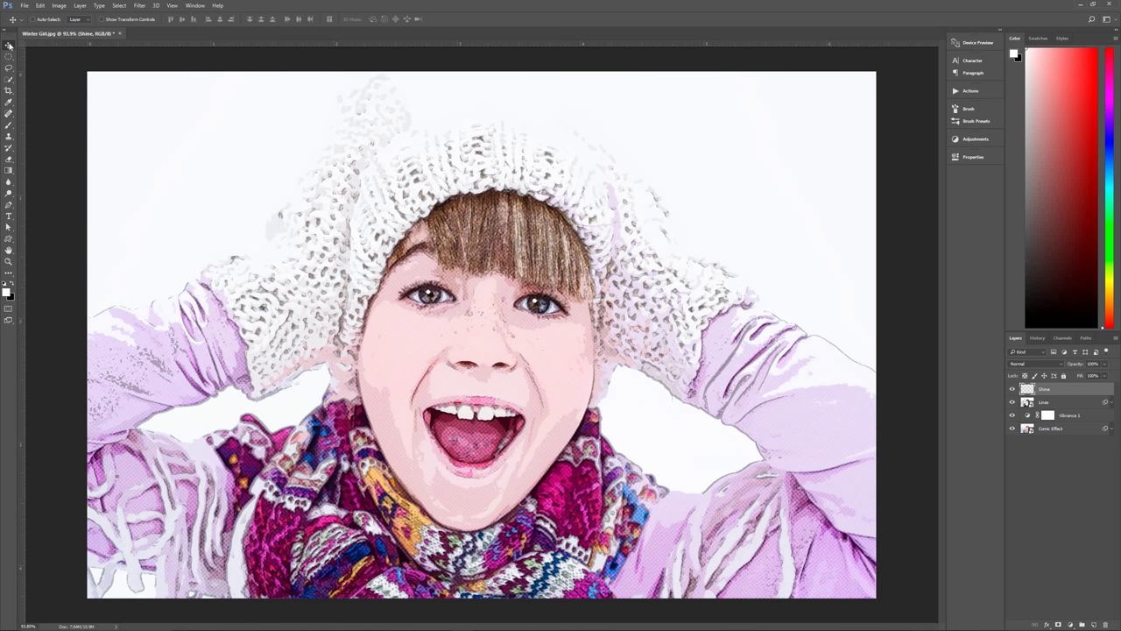
{"action": "left_click", "coordinate": [470, 289]}
{"action": "key", "text": "b"}
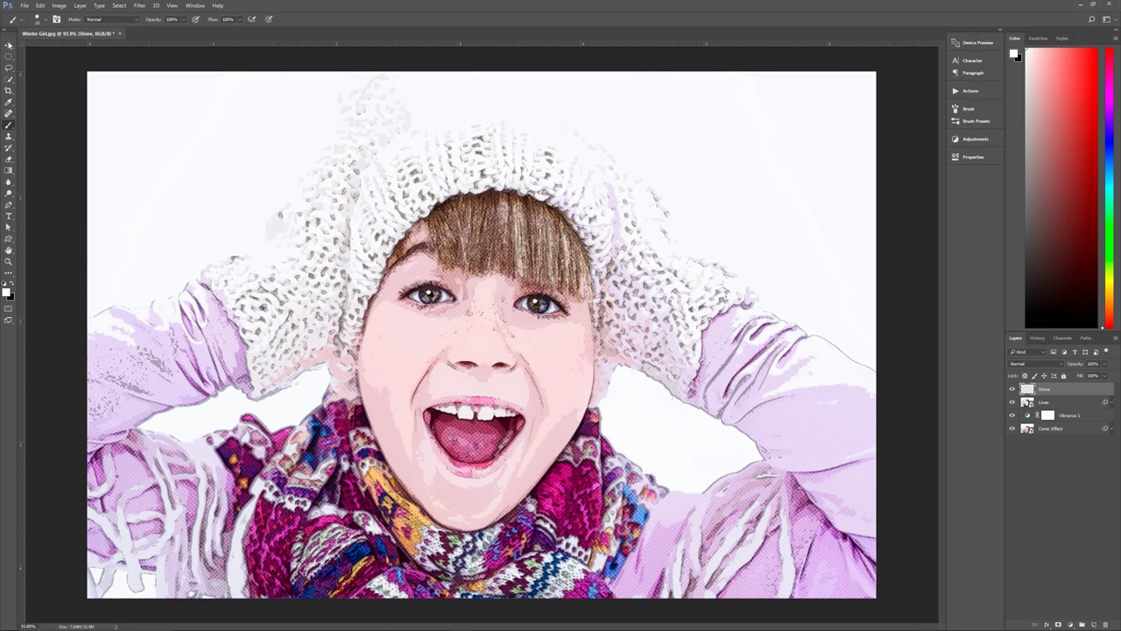
{"action": "key", "text": "v"}
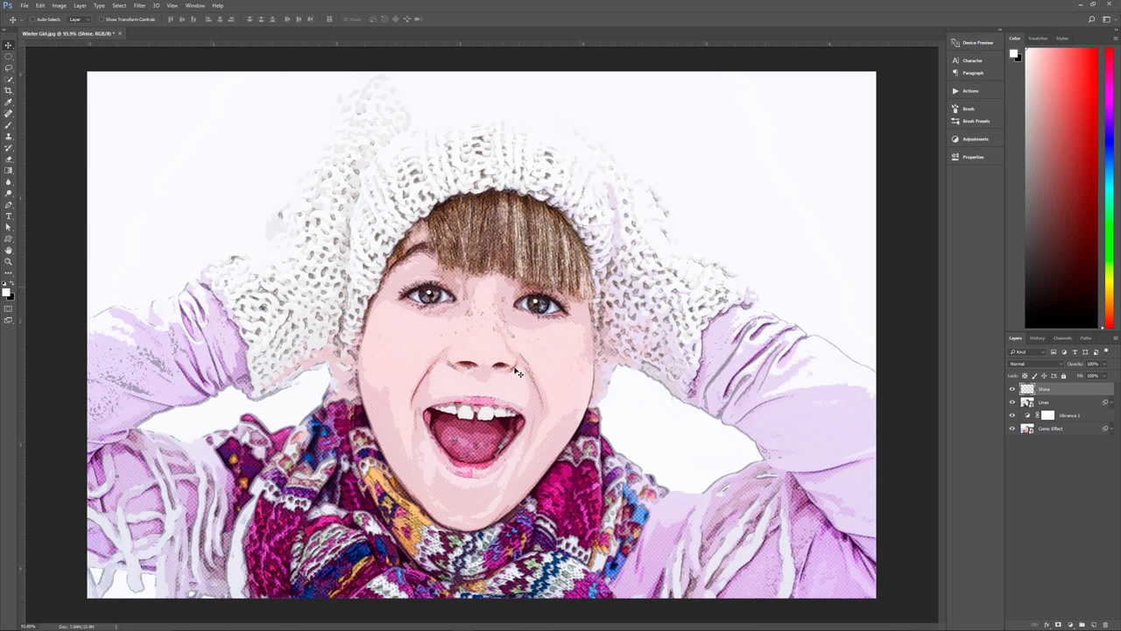
{"action": "scroll", "coordinate": [517, 371], "scroll_direction": "down", "scroll_amount": 1}
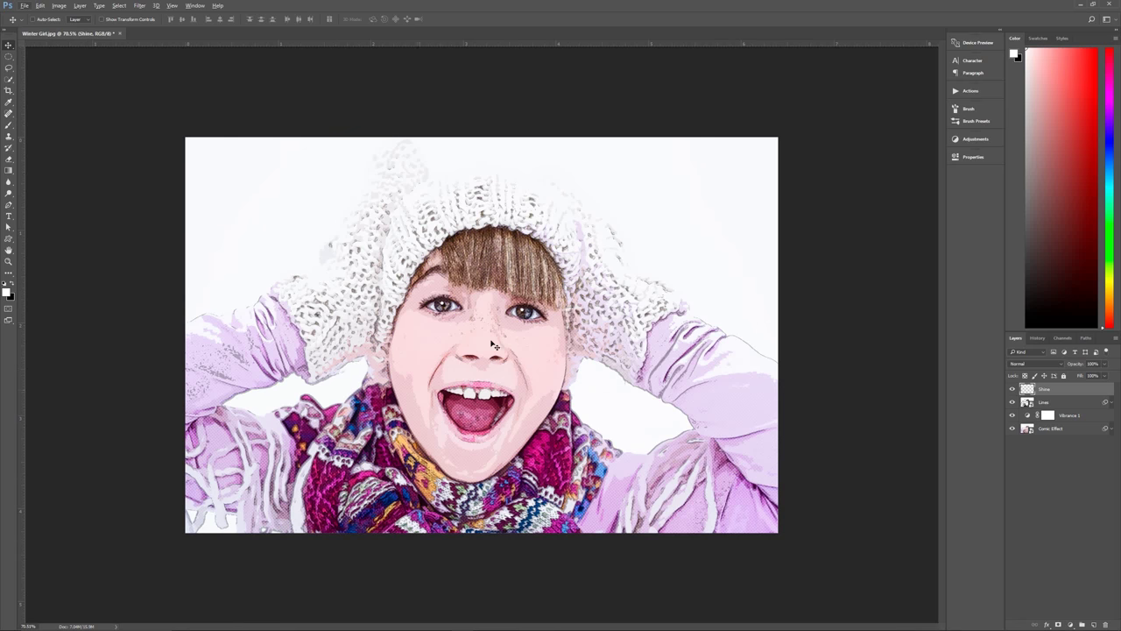